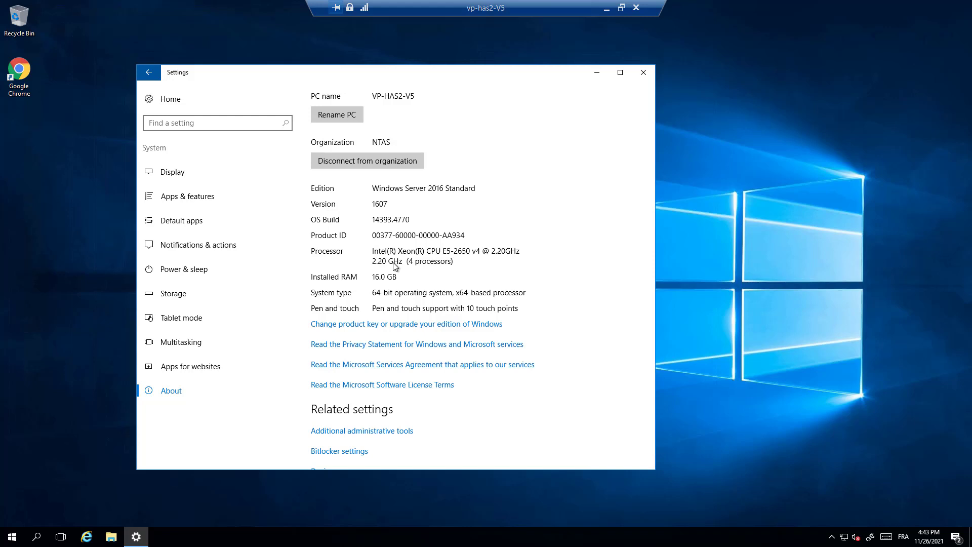
Close the Settings window and open Microsoft's .NET Core 3.1 download page in Google Chrome by searching for "download .net core 3.1".
click(644, 73)
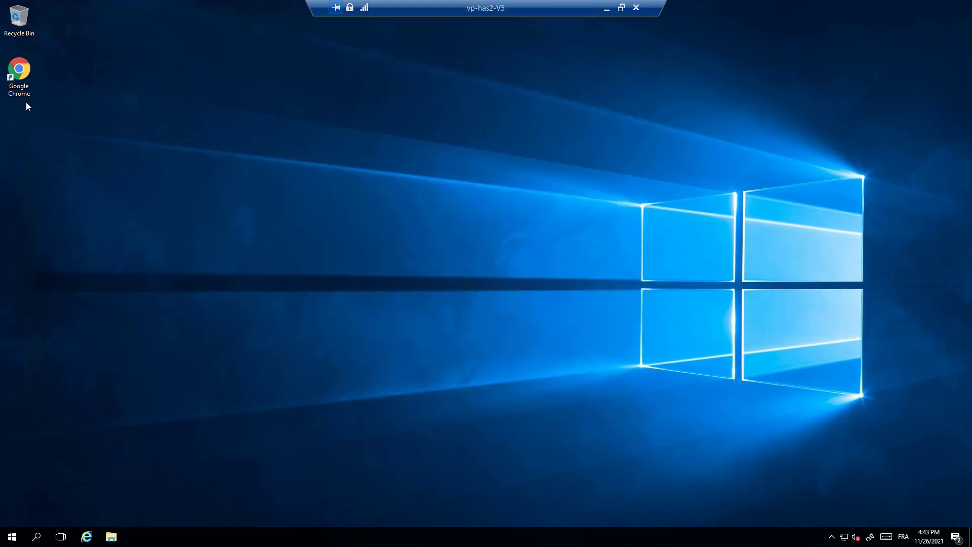
double_click(23, 71)
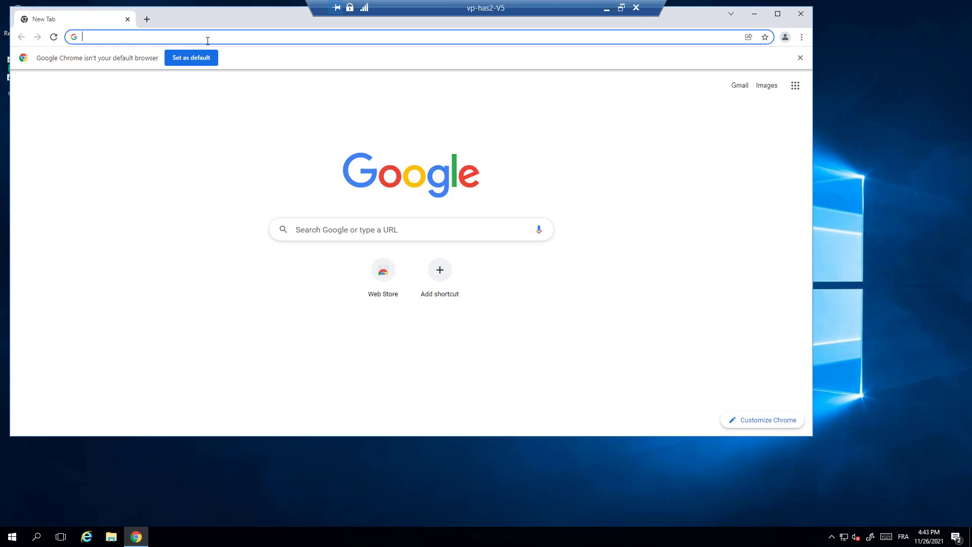
click(208, 41)
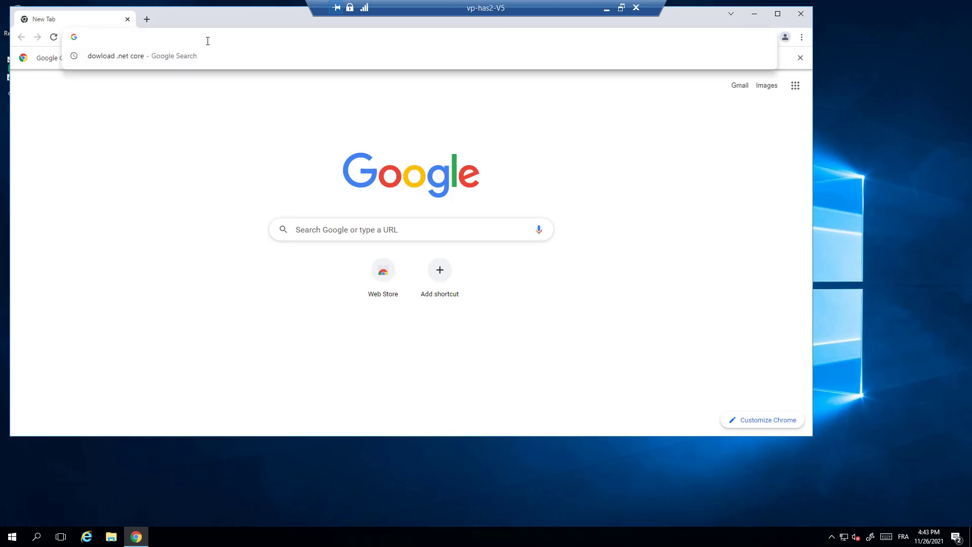
text(download)
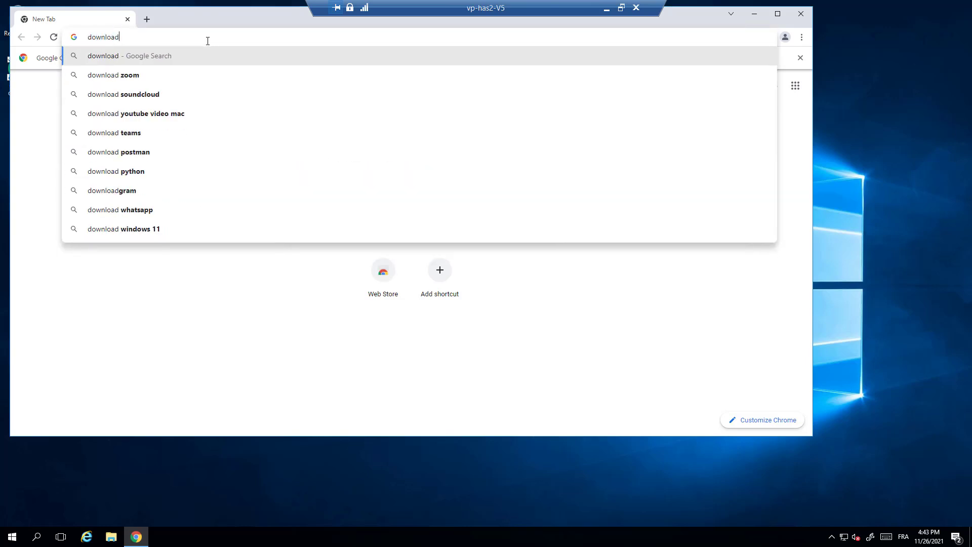
text( .net core 3.1)
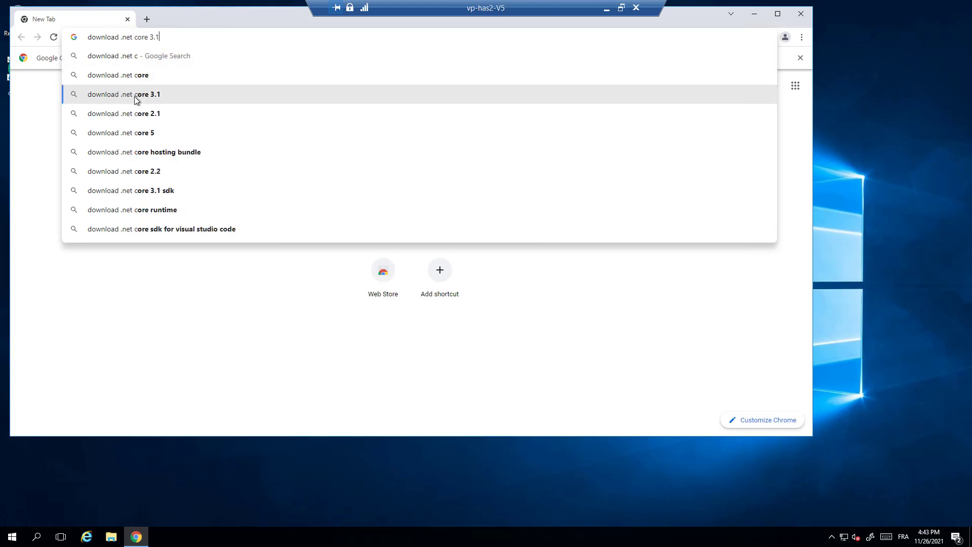
click(135, 96)
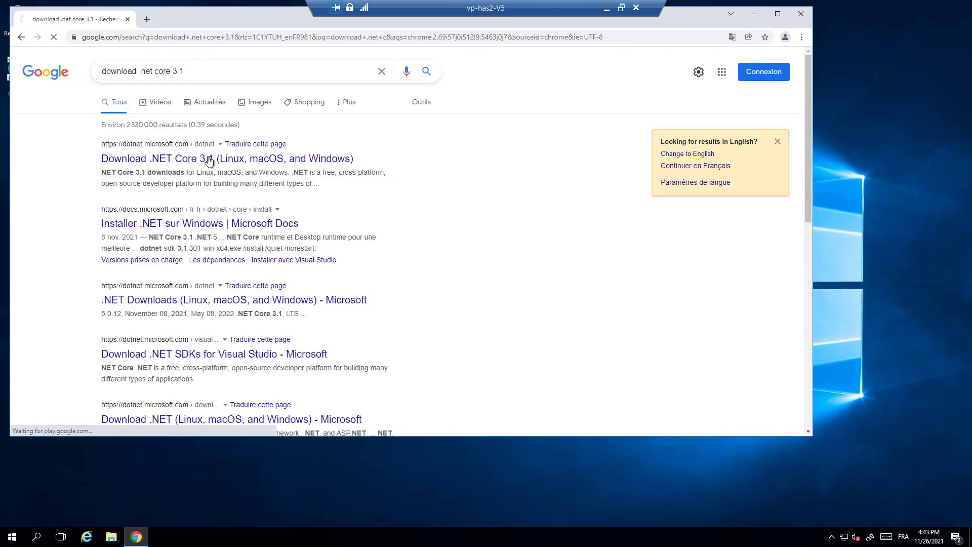
click(228, 161)
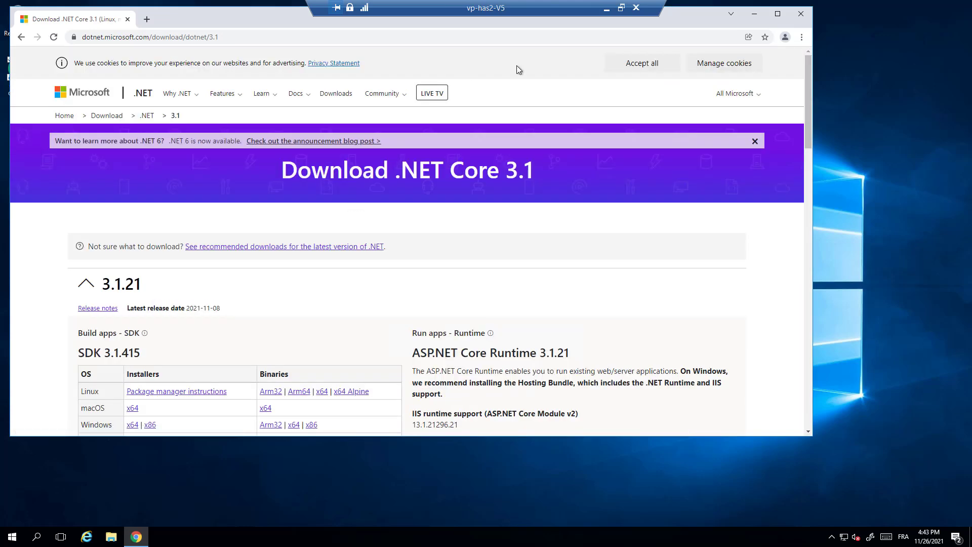
Maximize the browser window and download the Windows Hosting Bundle installer of ASP.NET Core Runtime 3.1.21.
click(780, 14)
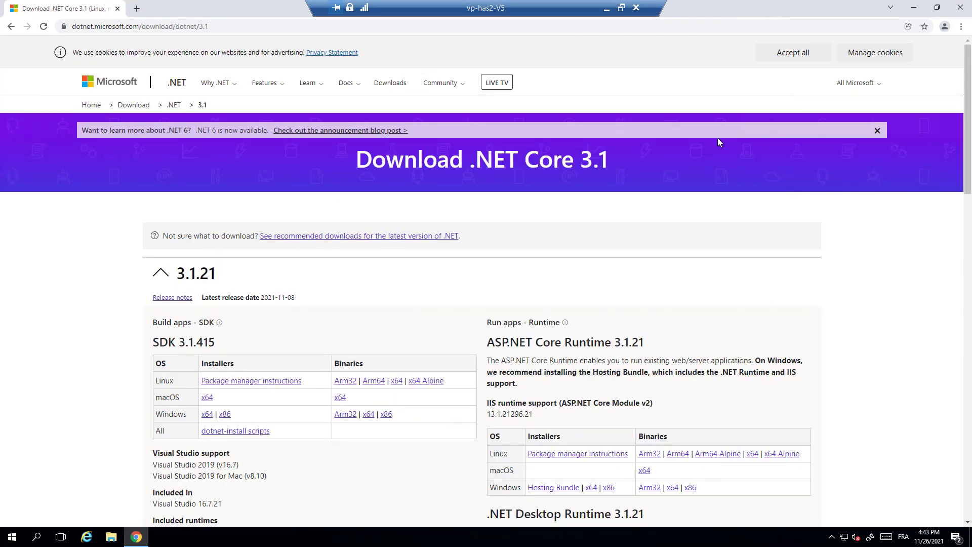
scroll(718, 137, down, 3)
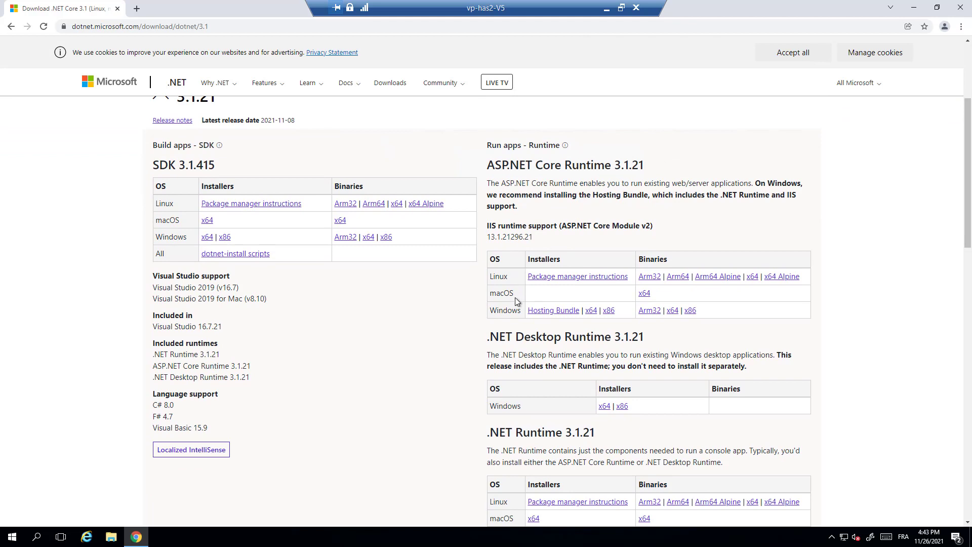
click(547, 314)
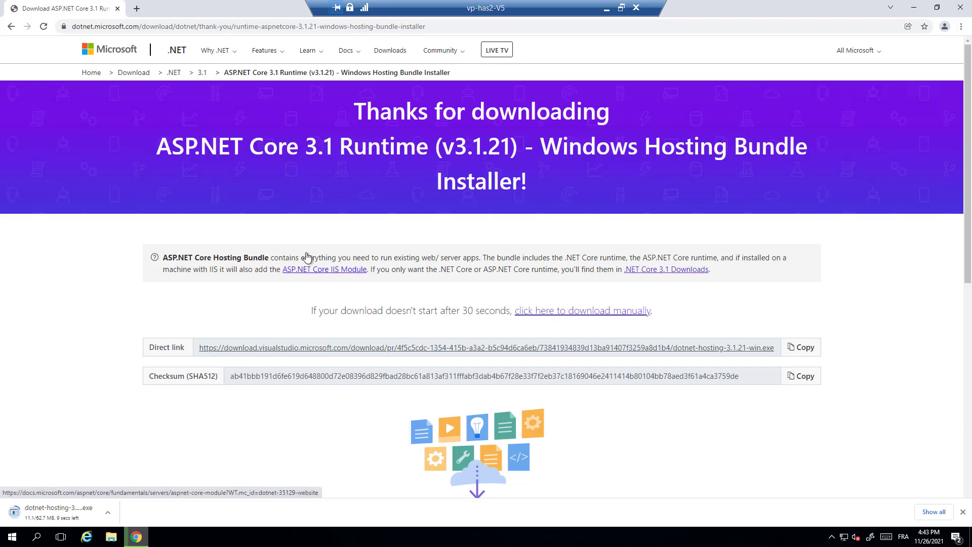
Return to the .NET Core 3.1 download page and download the Windows x64 installer of SDK 3.1.415.
click(17, 29)
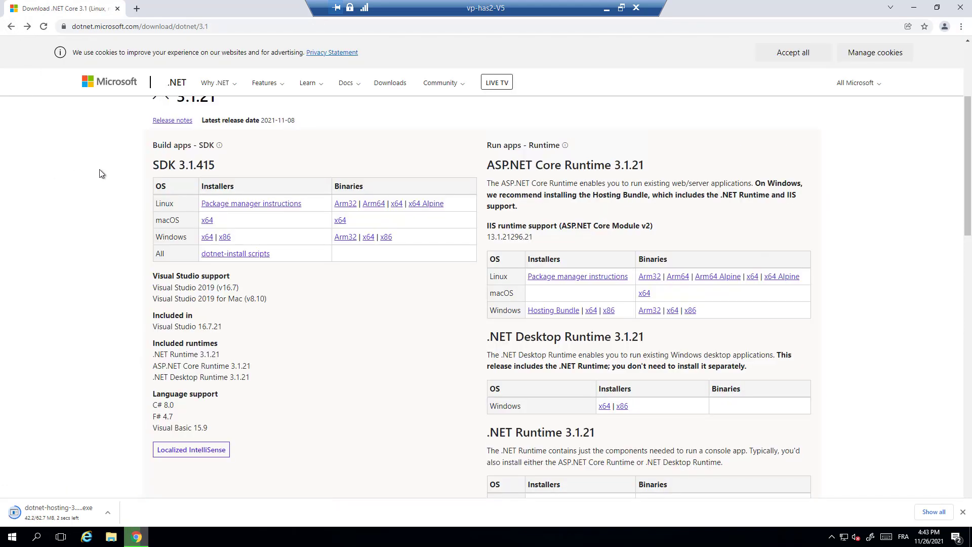
scroll(100, 169, up, 2)
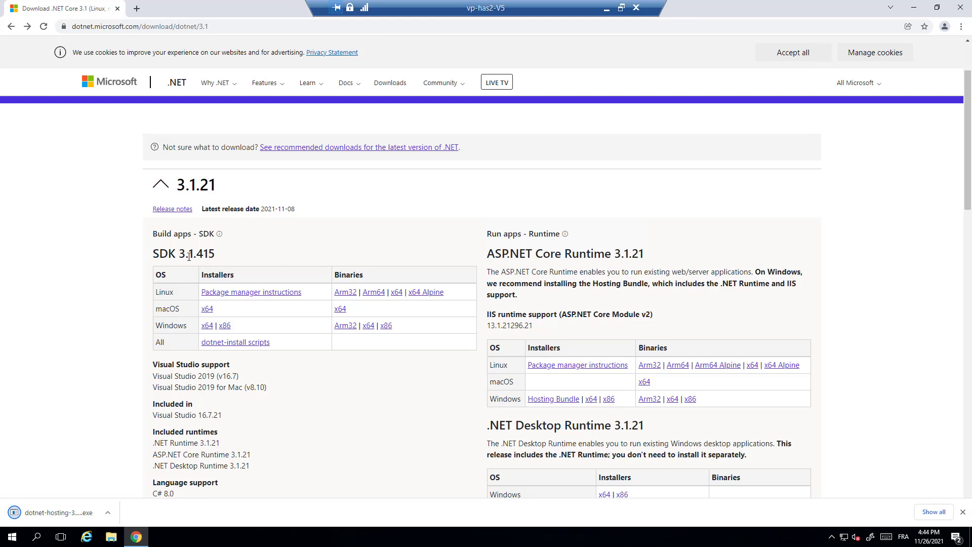
click(207, 327)
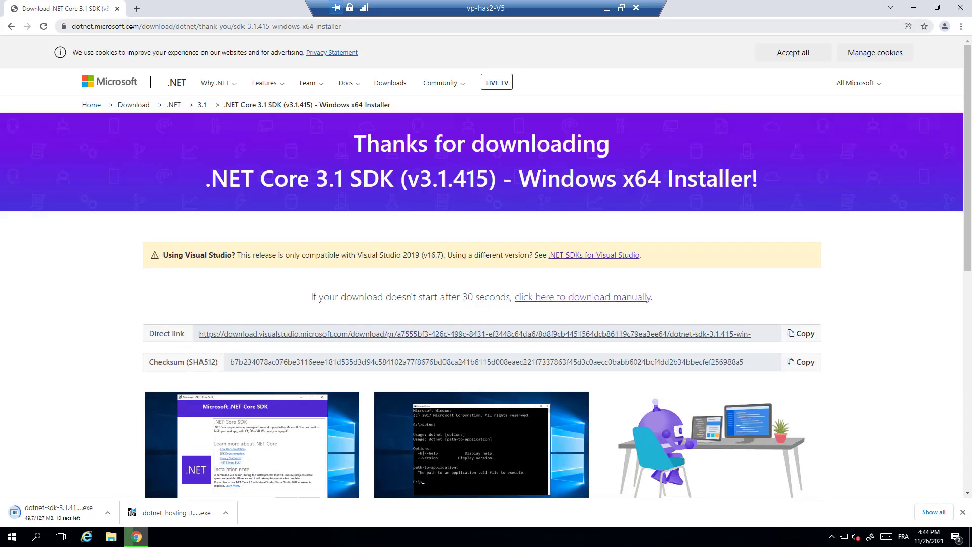
Search for ".net framework 4.8" and download the .NET Framework 4.8 Runtime from Microsoft's official download page.
click(132, 24)
text(.net)
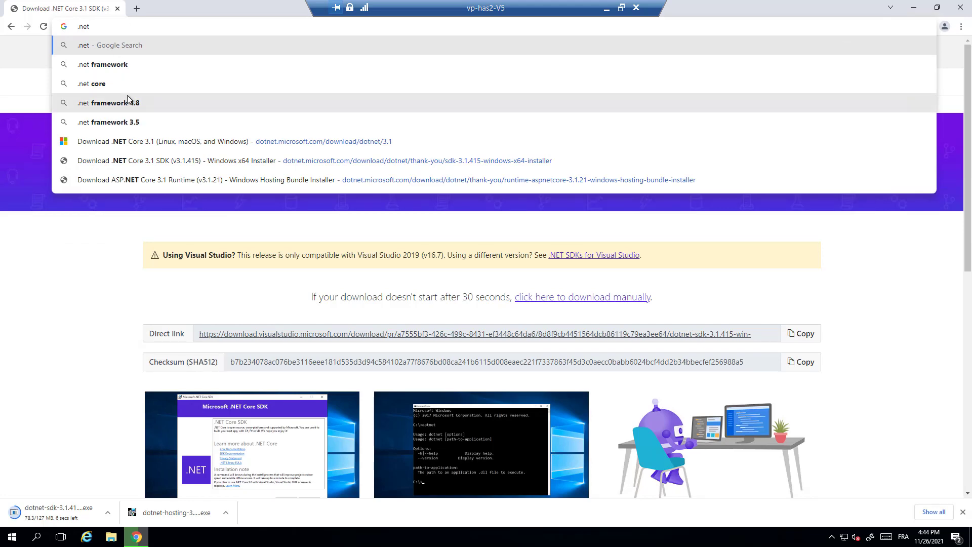
click(129, 101)
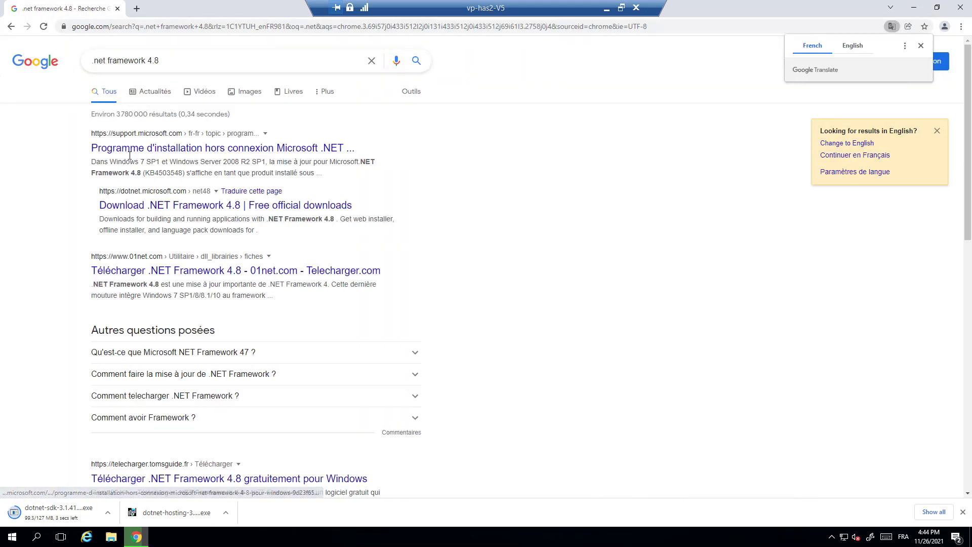
click(178, 207)
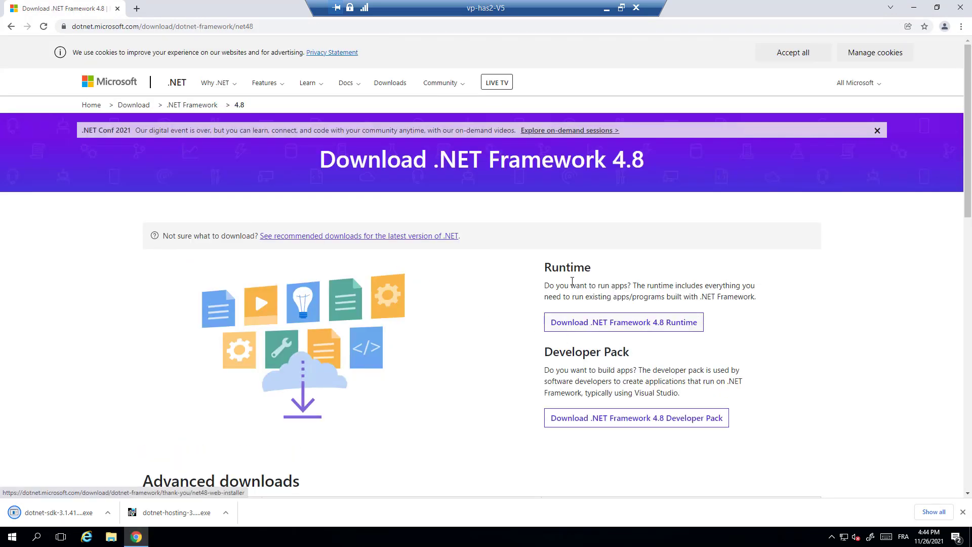
click(619, 326)
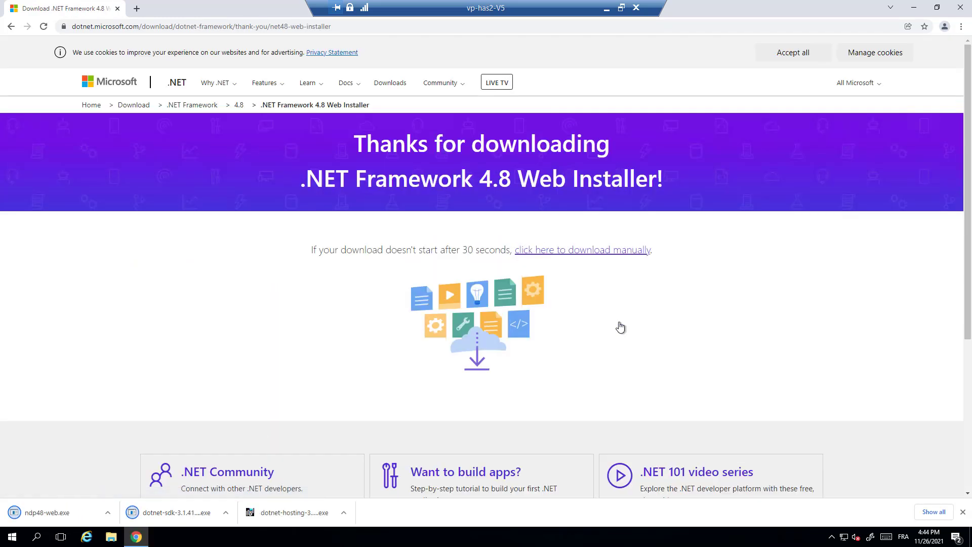
Search for "C++ redistributable 2015 2019" and open Microsoft's page of latest supported Visual C++ Redistributable downloads.
click(122, 26)
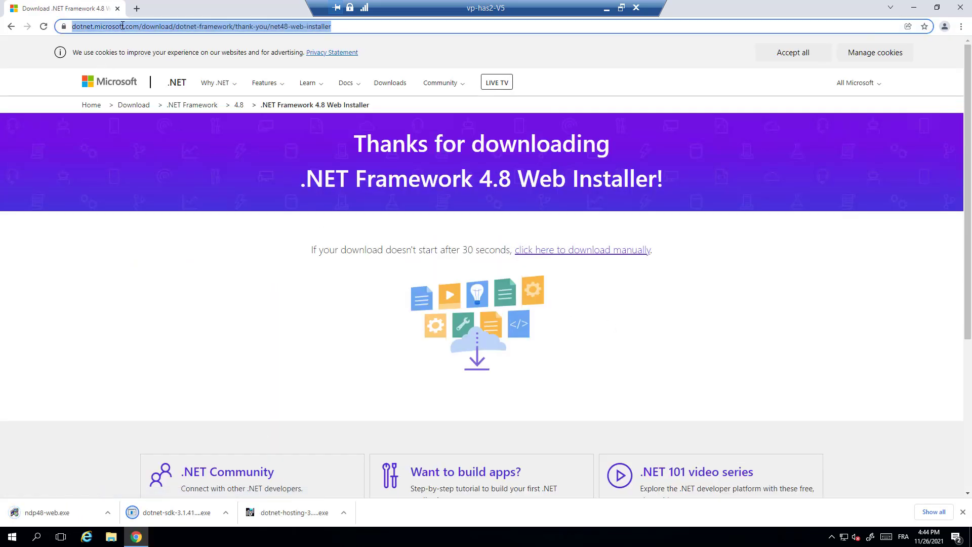
text(C++ r)
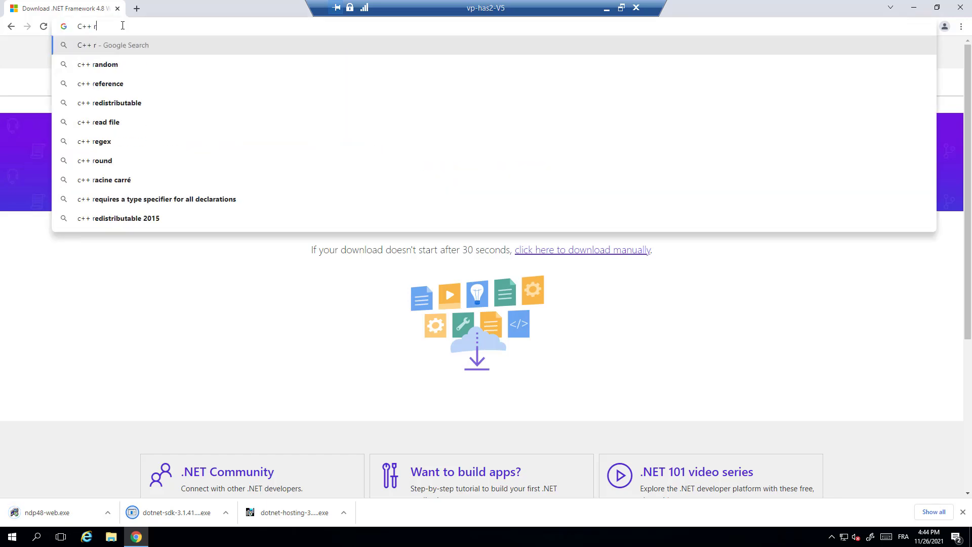
text(edis)
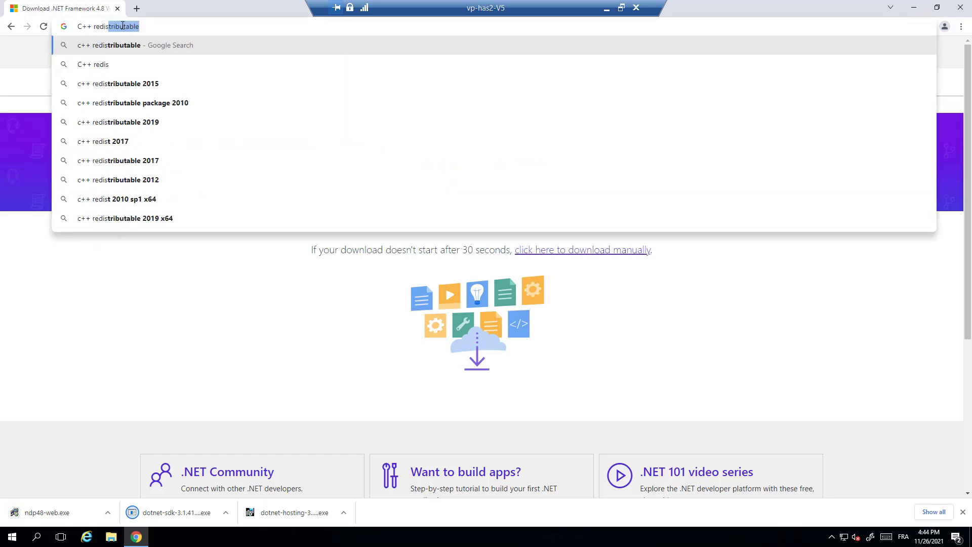
text(tributable 2015 )
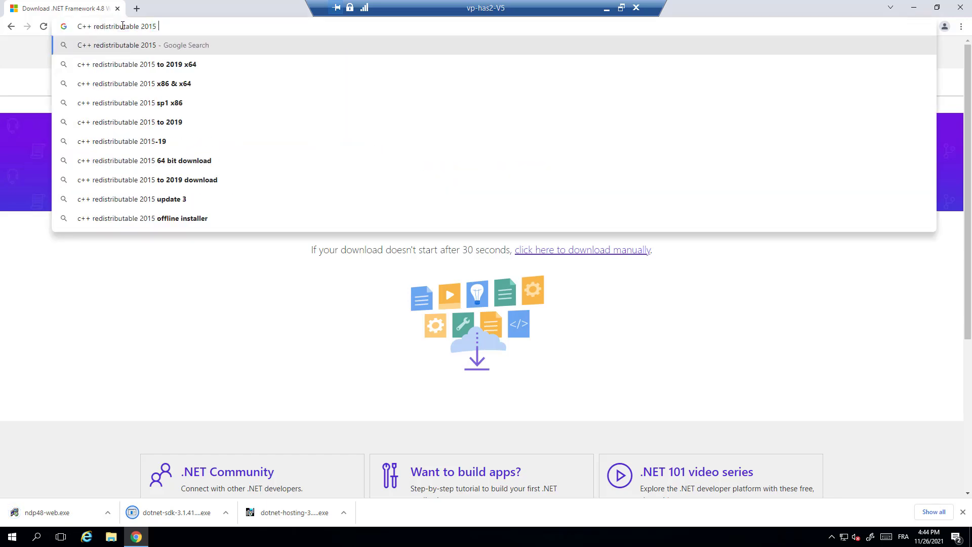
text(2019)
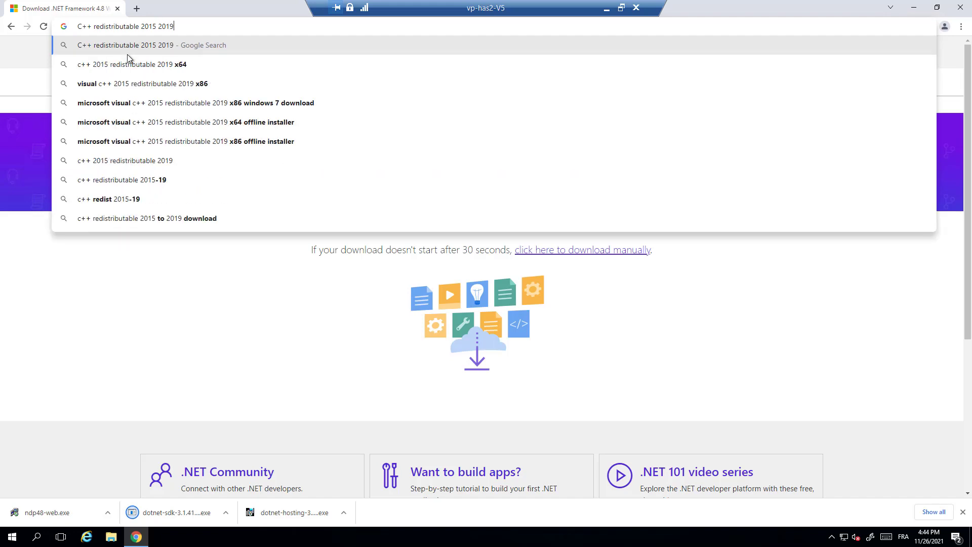
click(143, 47)
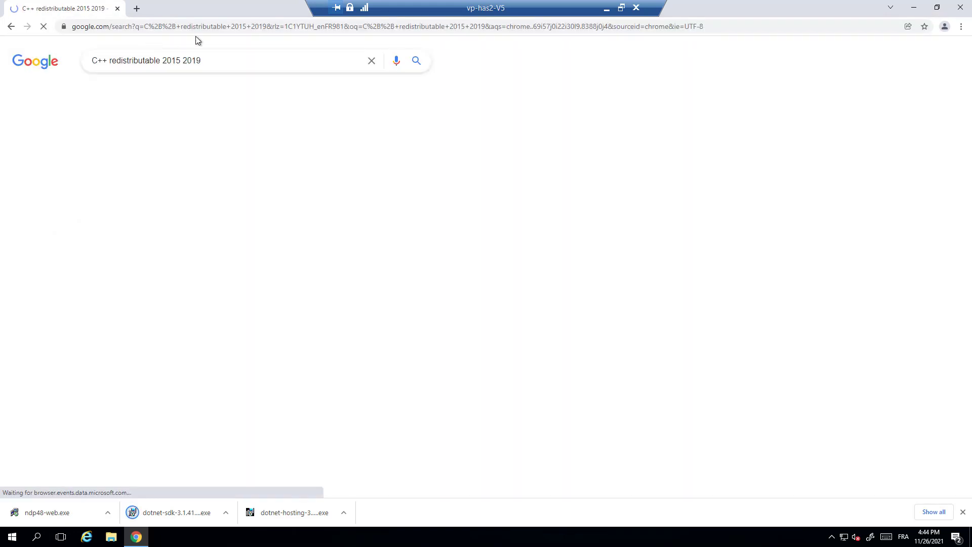
click(177, 148)
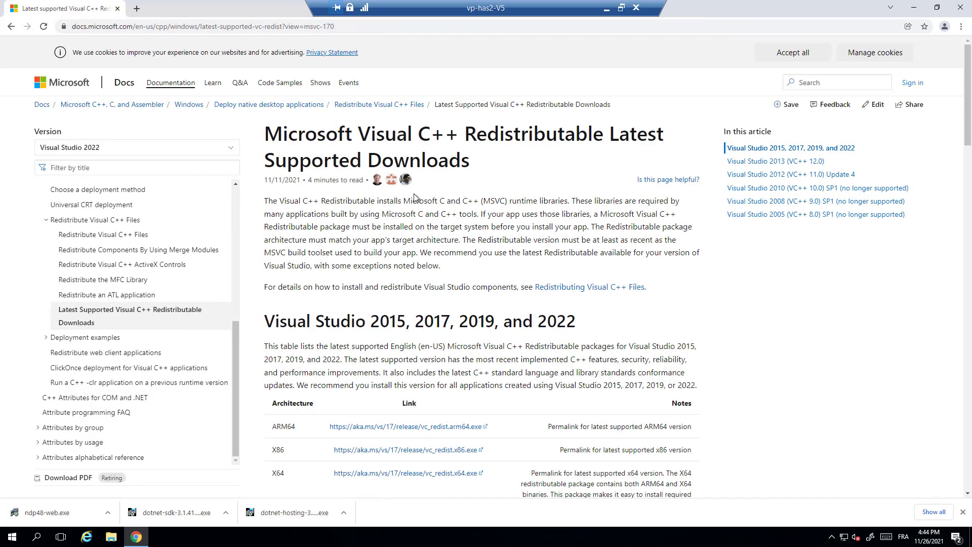
Download the X64 and X86 Visual C++ Redistributable packages for Visual Studio 2015, 2017, 2019, and 2022.
scroll(354, 283, down, 3)
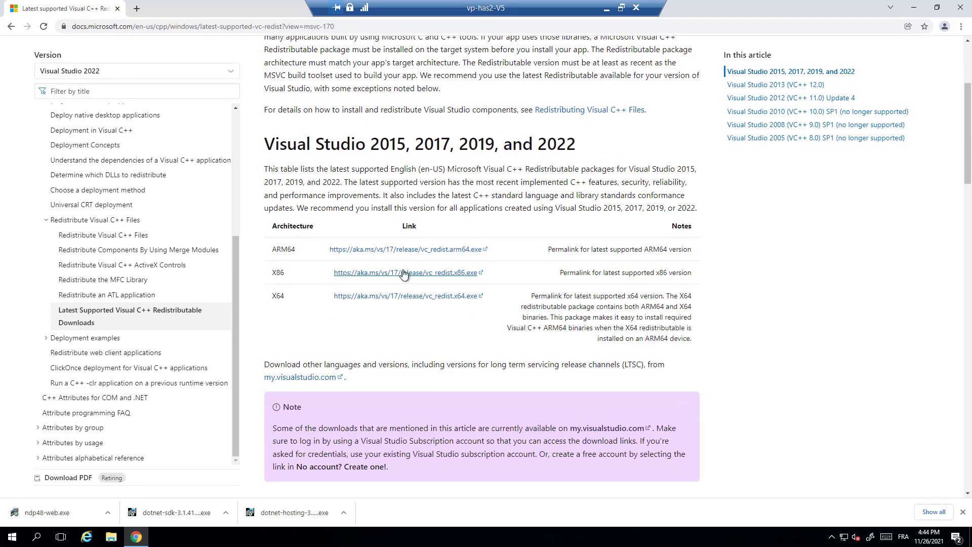
click(375, 296)
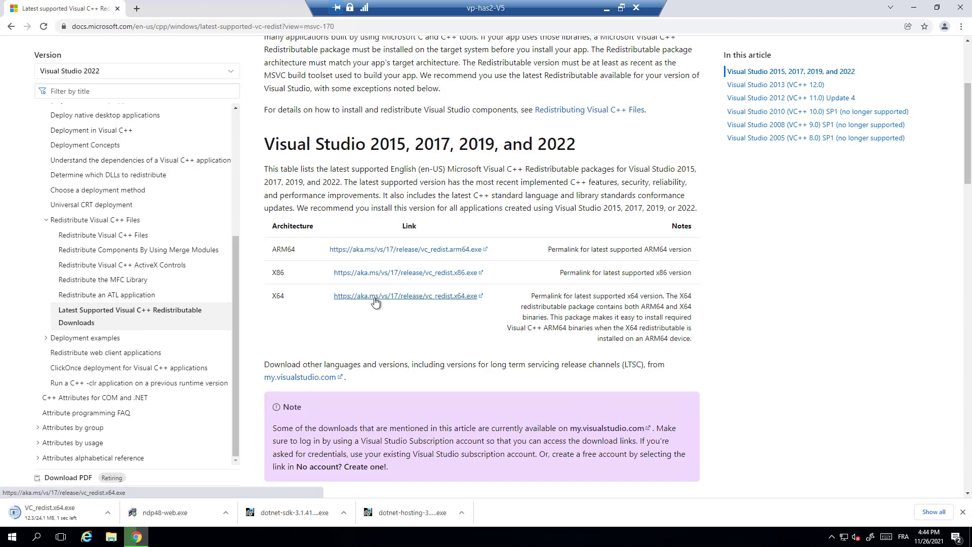
click(387, 274)
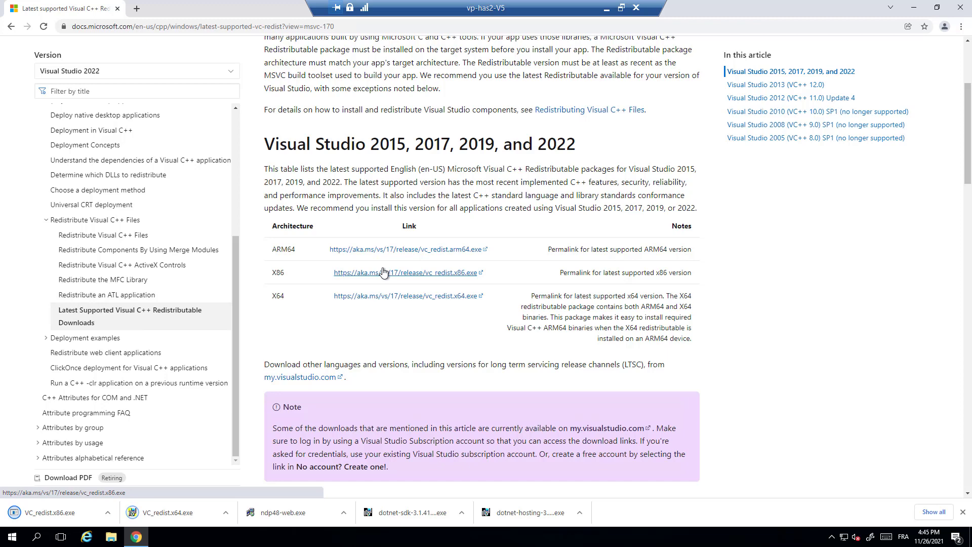
Find Microsoft's download page for "microsoft odbc driver 17 for sql server" and set its language to English.
click(177, 24)
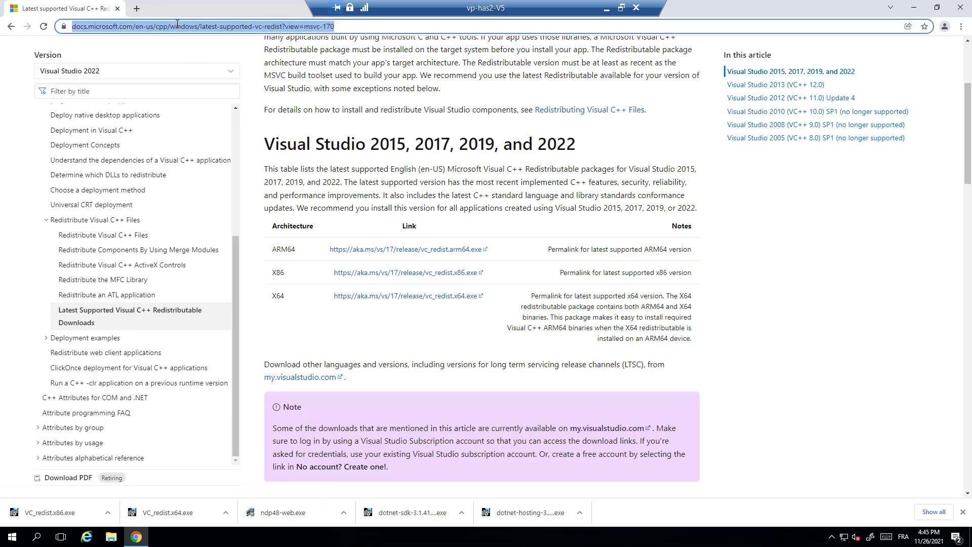
text(micr)
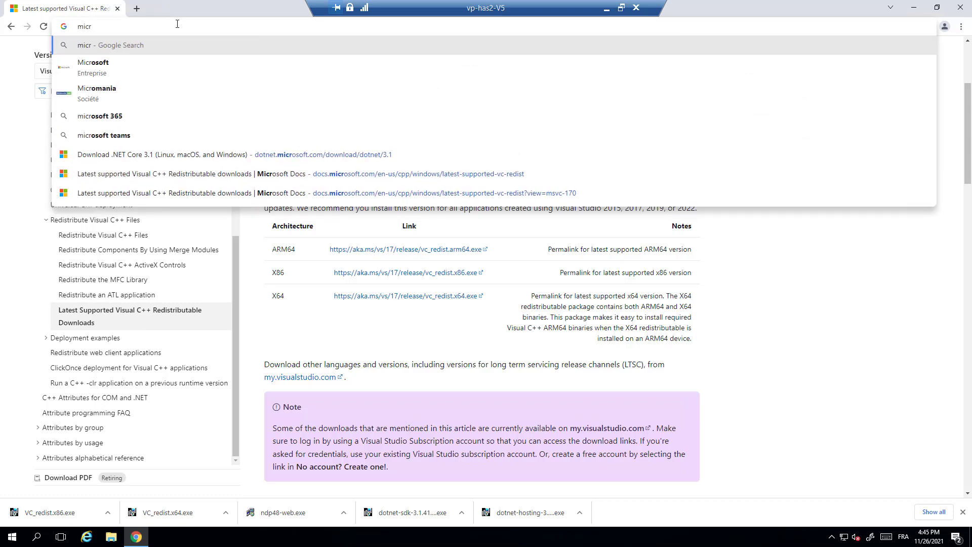
text(osoft)
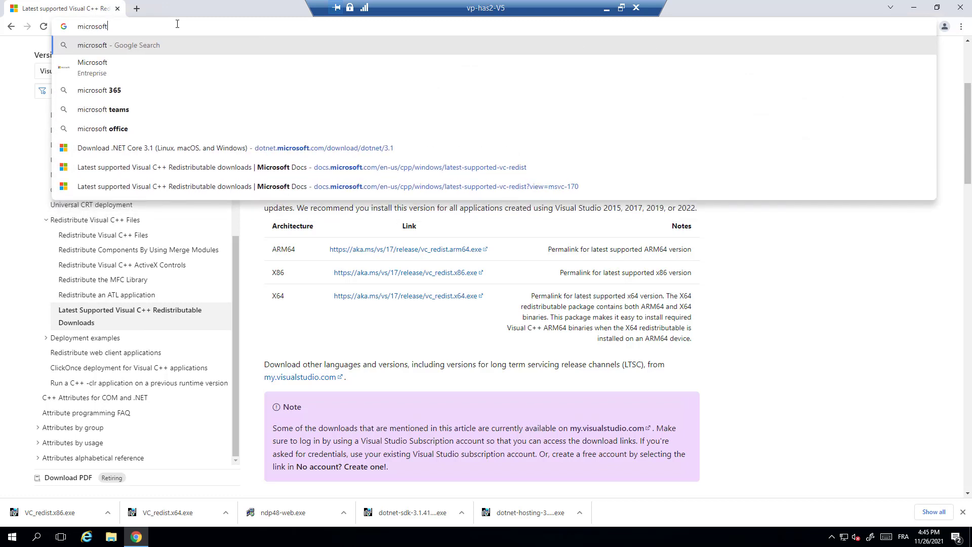
text( od)
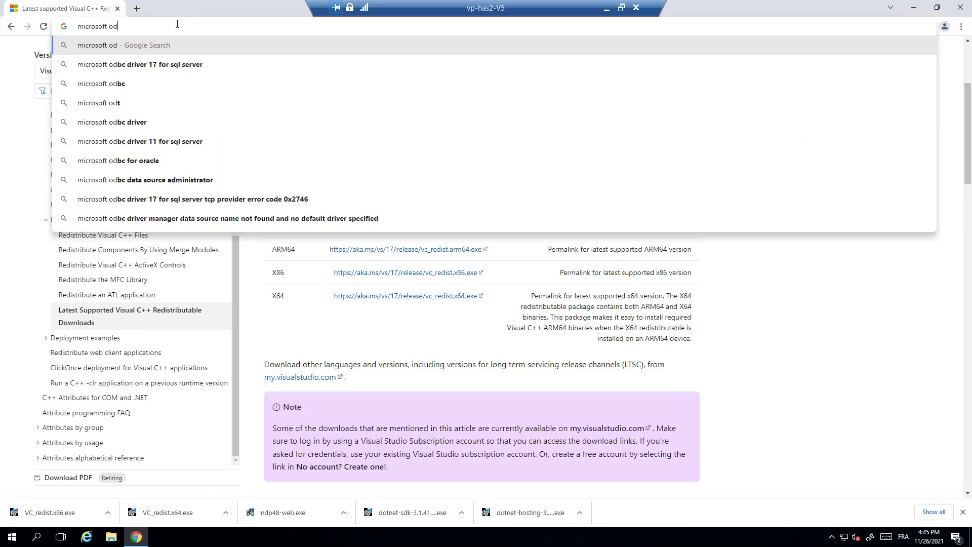
text(bc driver)
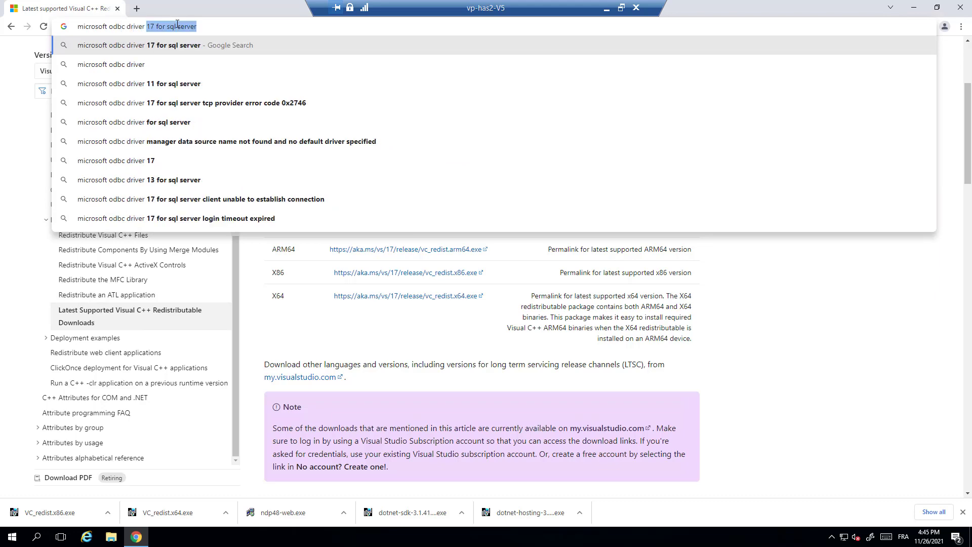
click(150, 47)
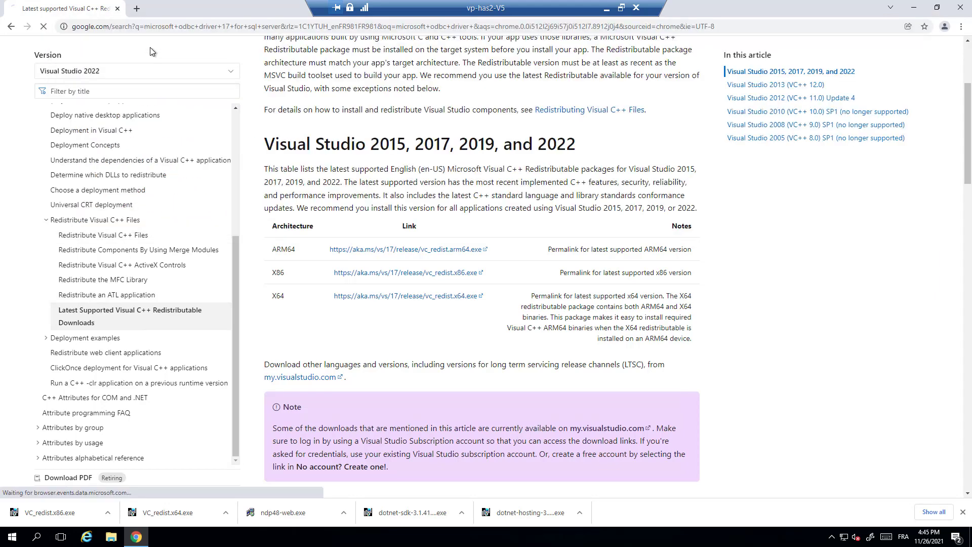
click(197, 149)
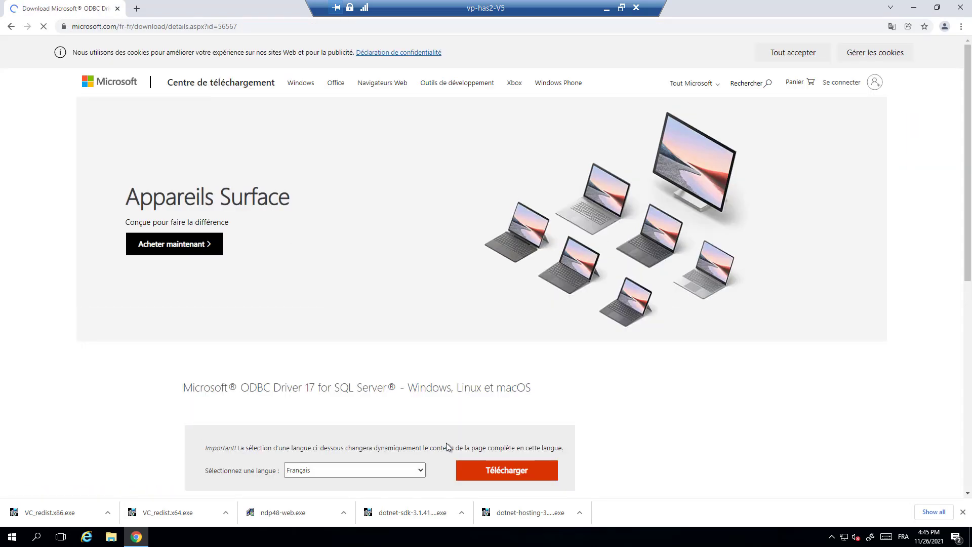
click(354, 473)
click(311, 310)
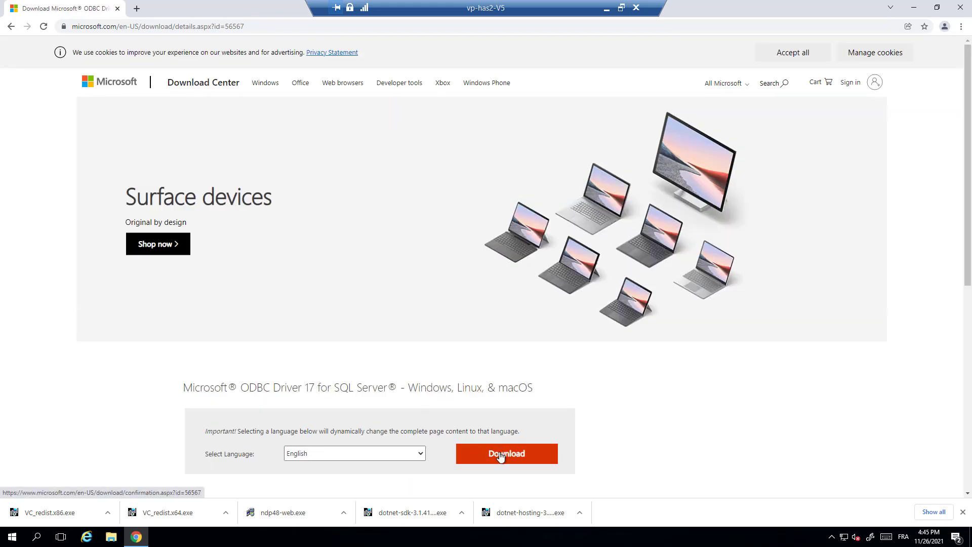
Download the 4.5 MB msodbcsql.msi package for ODBC Driver 17 and close the browser.
click(499, 455)
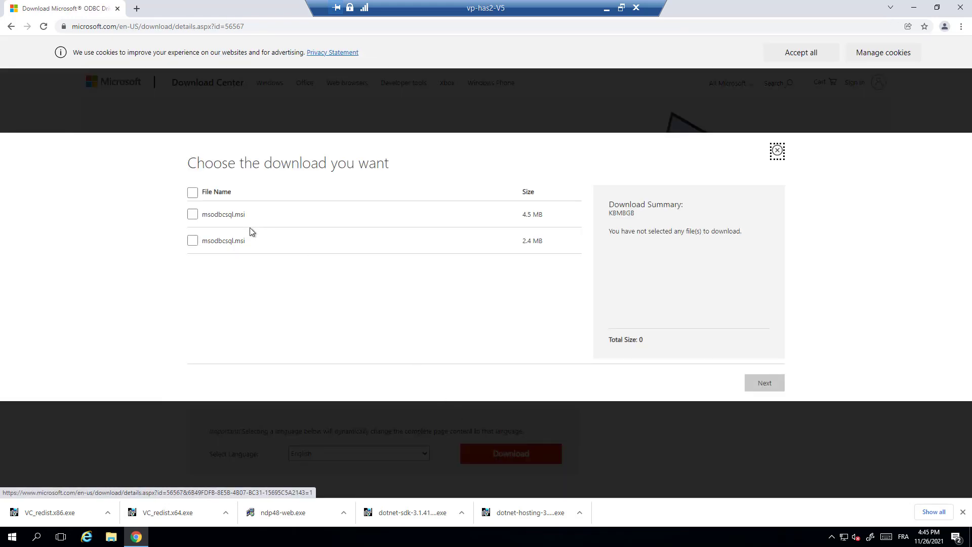
click(193, 214)
click(764, 384)
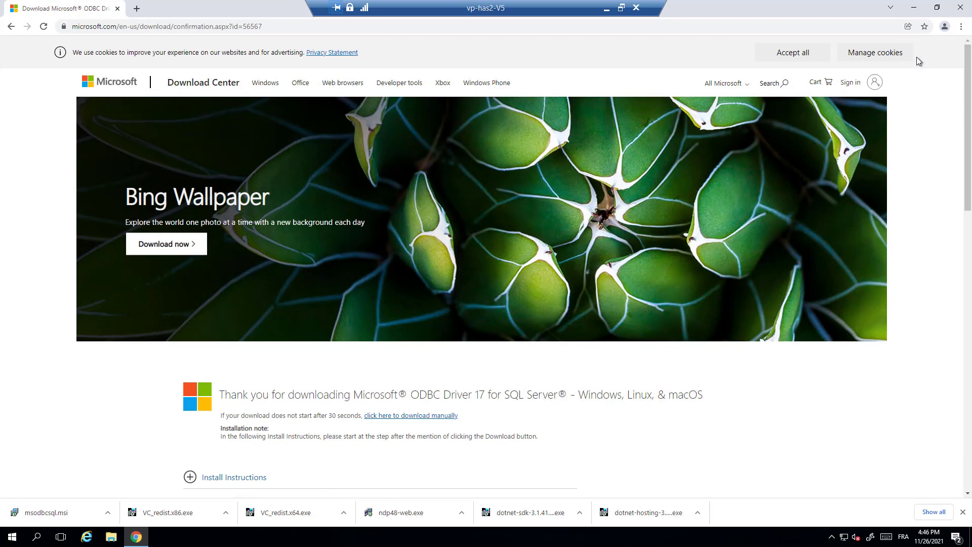
click(961, 8)
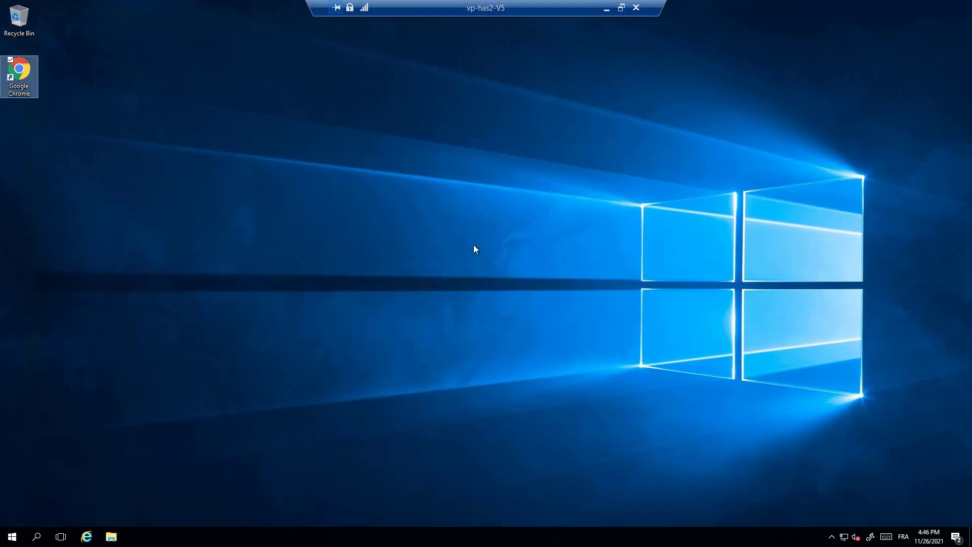
Open the Downloads folder in File Explorer and install dotnet-hosting-3.1.21-win, agreeing to the license terms.
click(110, 538)
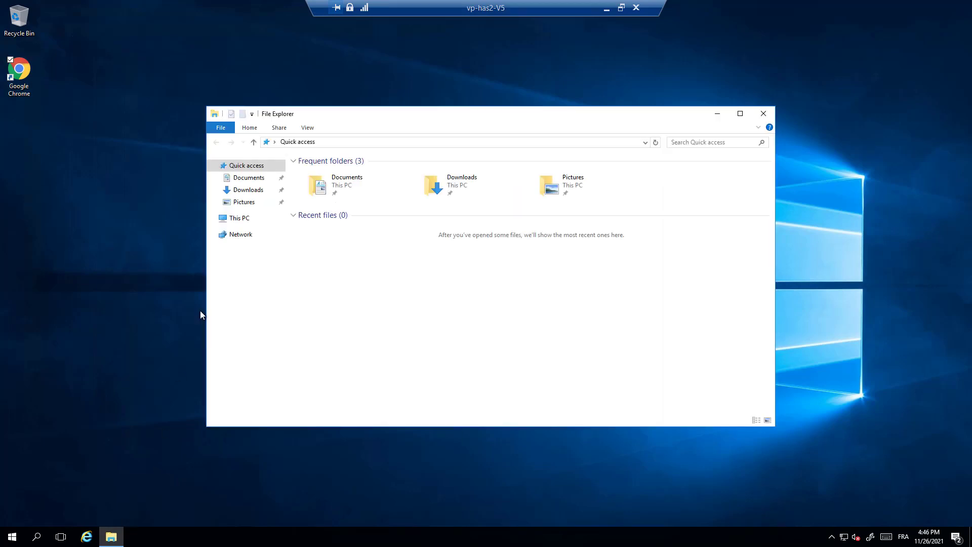
click(249, 191)
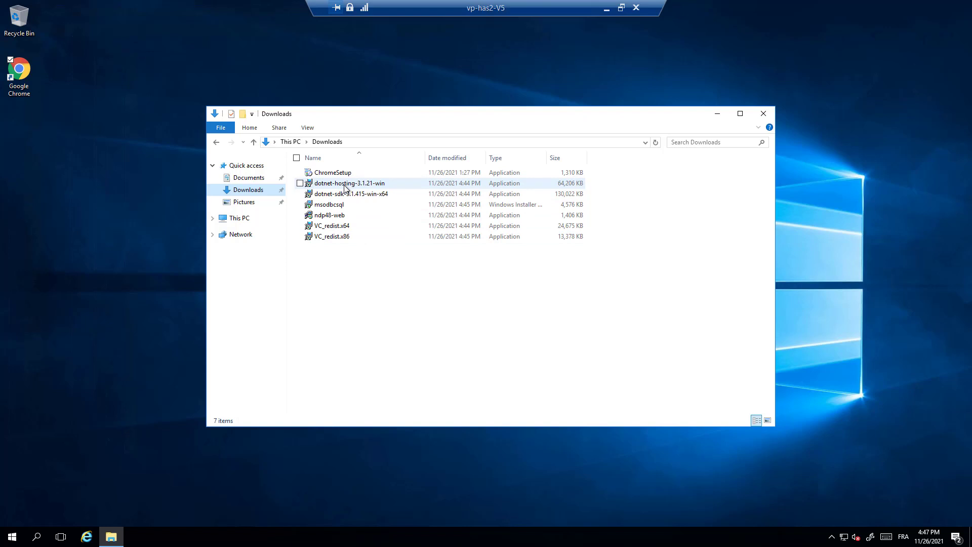
click(344, 187)
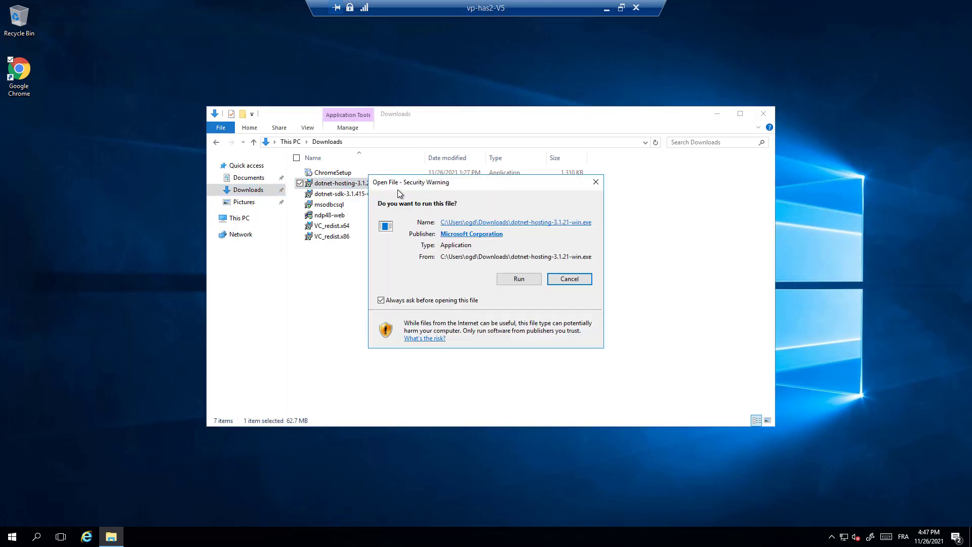
click(514, 282)
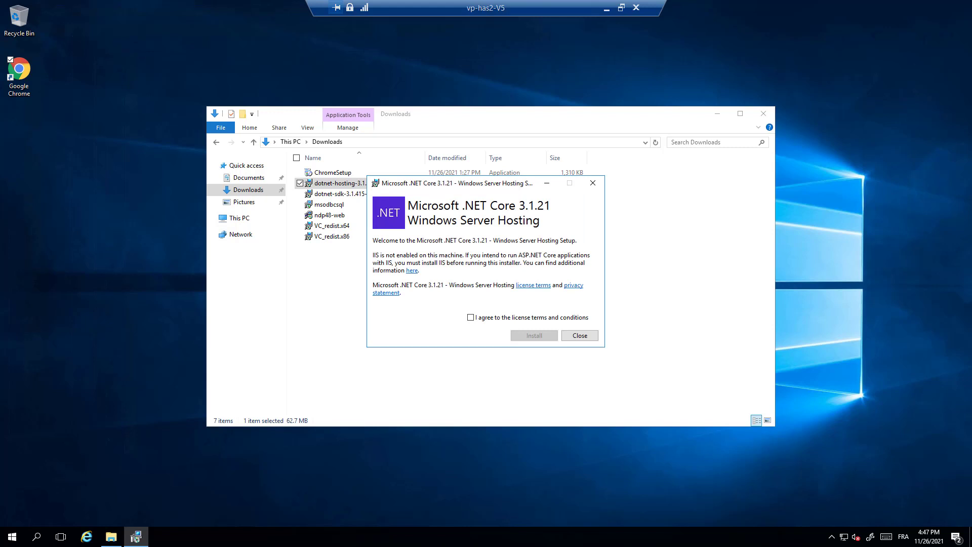
click(471, 318)
click(536, 336)
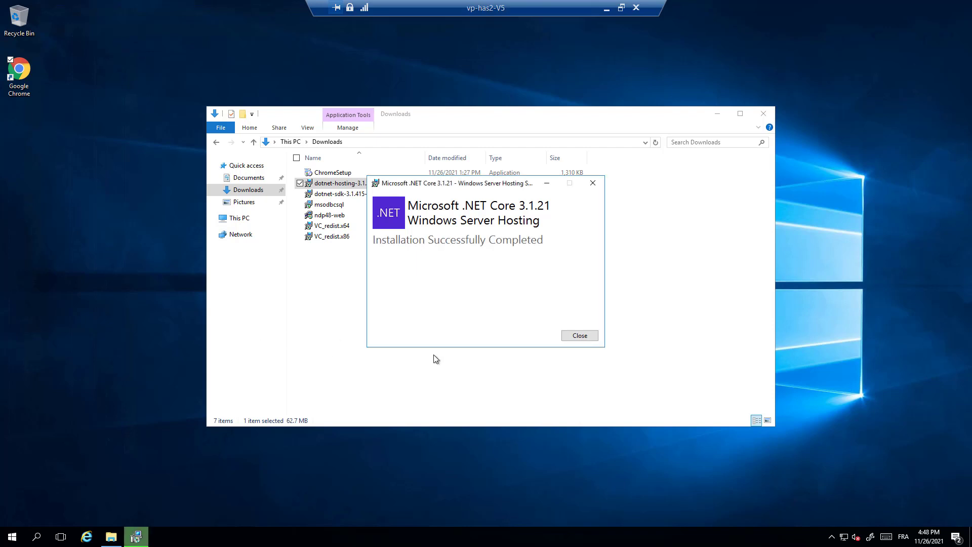
click(582, 335)
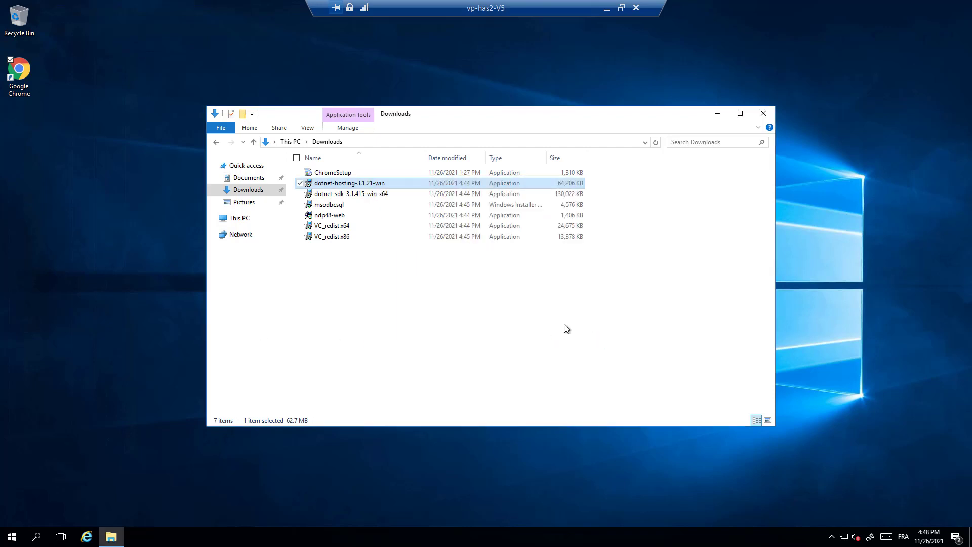
Run dotnet-sdk-3.1.415-win-x64, install the .NET Core SDK, and close its installer.
click(330, 197)
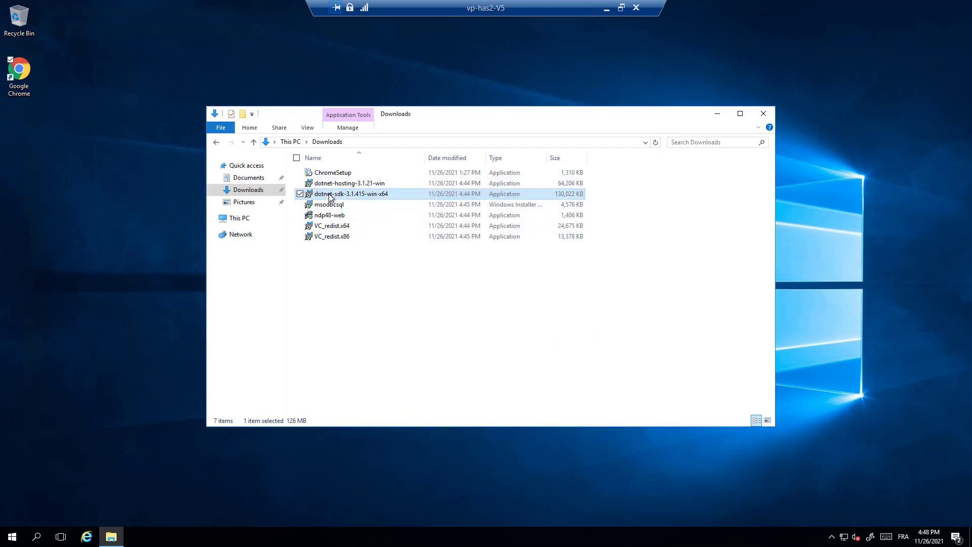
double_click(330, 197)
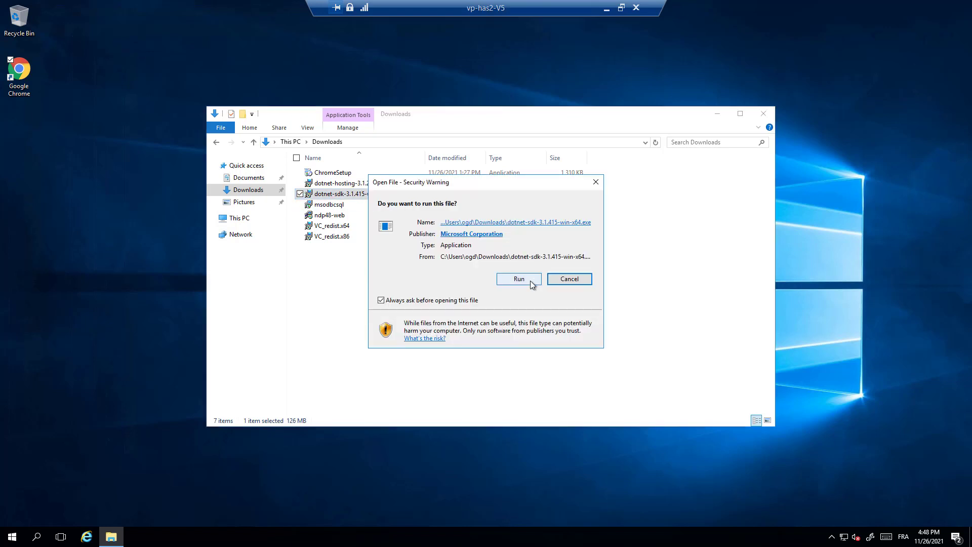
click(518, 278)
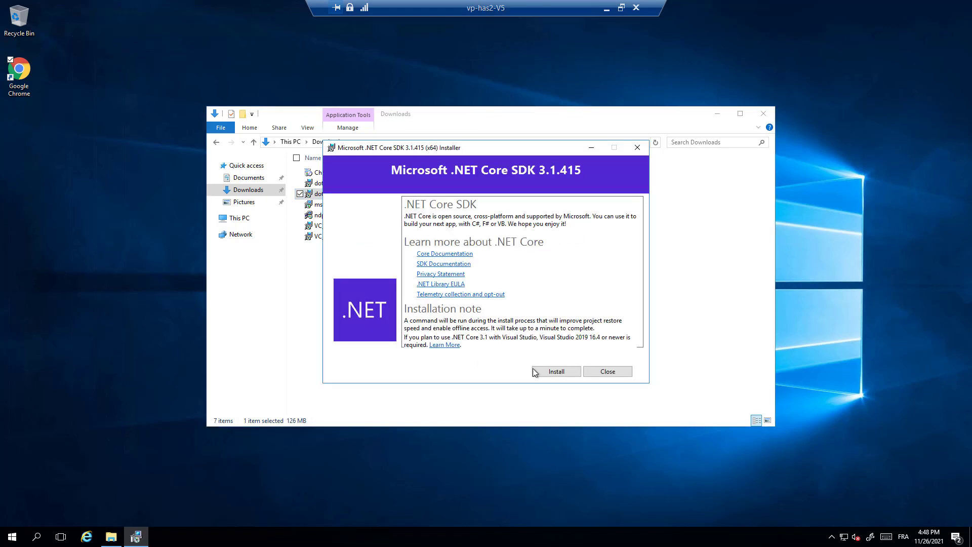
click(557, 372)
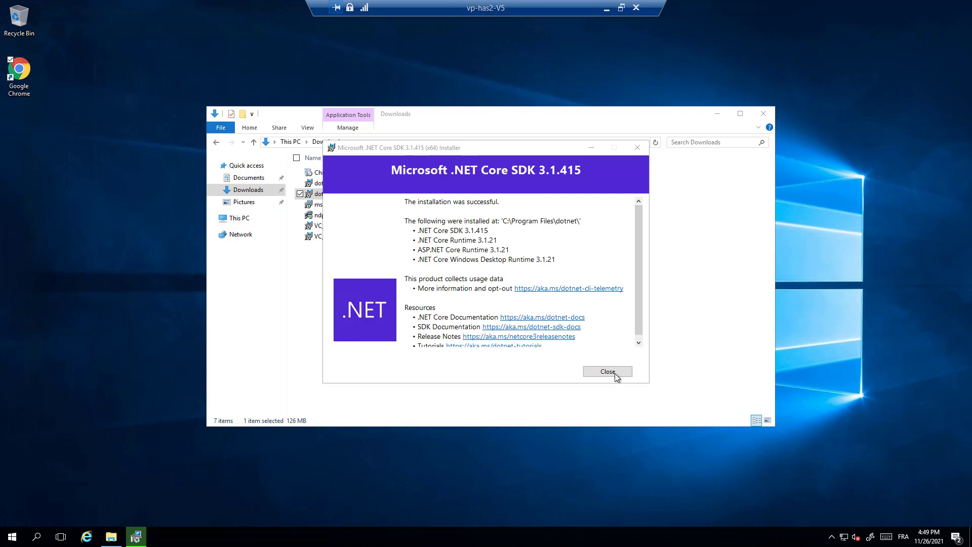
click(608, 371)
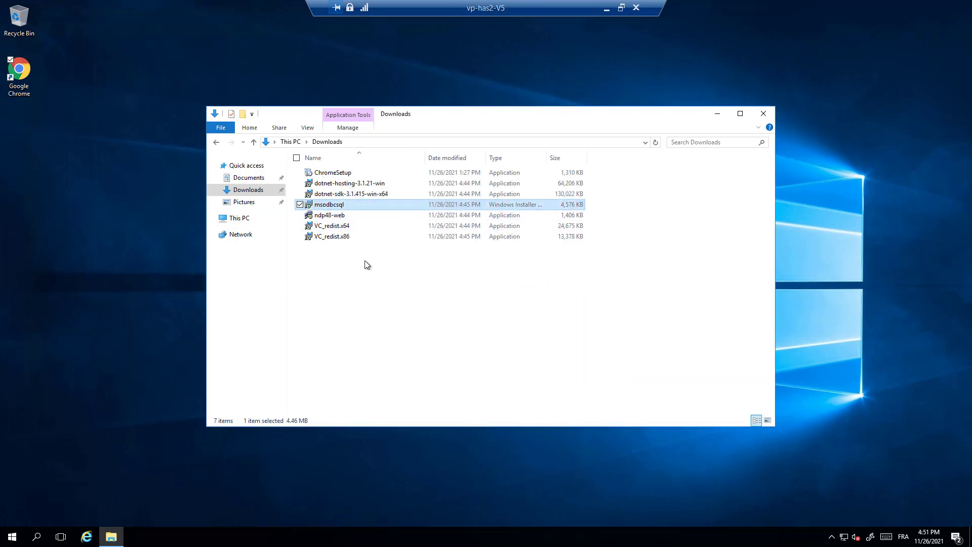
Install the Visual C++ 2015-2022 Redistributable (x86) from VC_redist.x86, agreeing to the license terms.
double_click(340, 235)
click(518, 279)
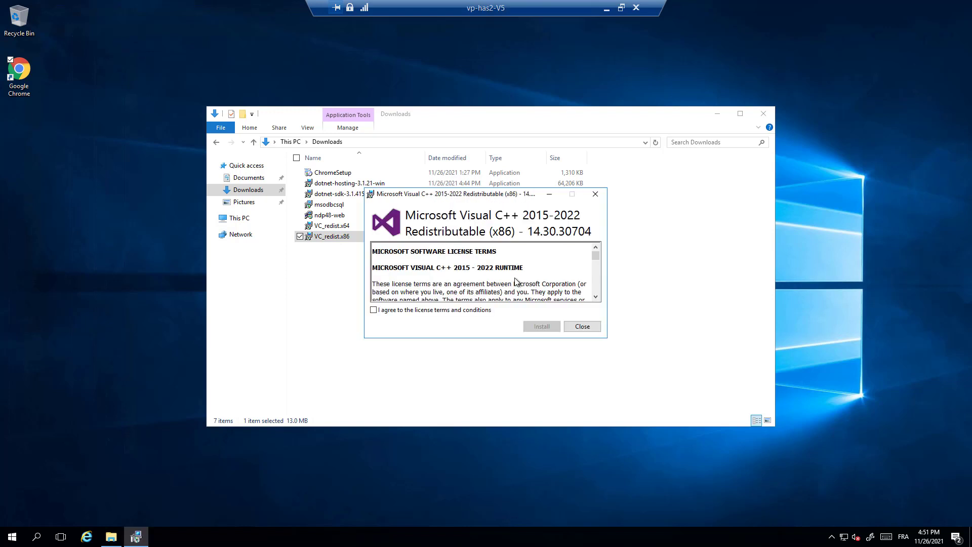
click(471, 313)
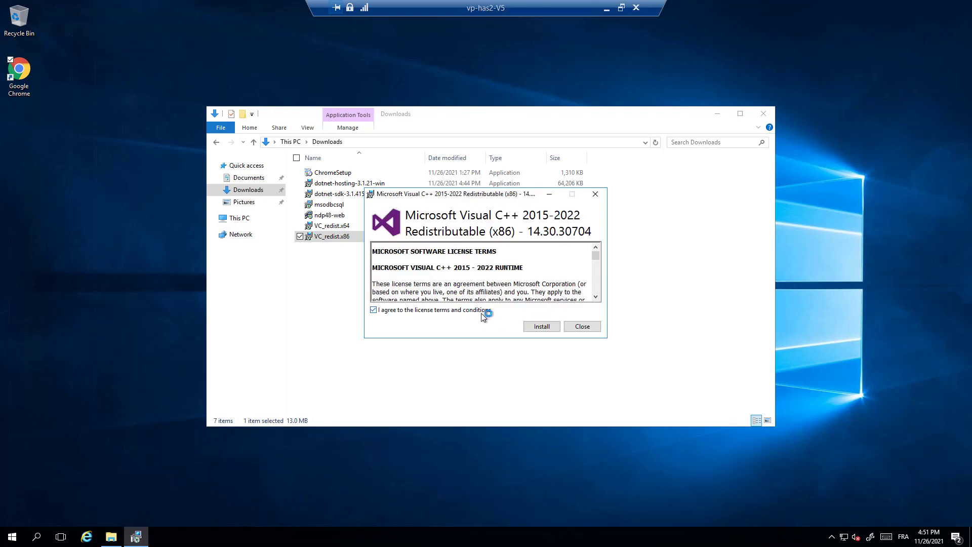
click(551, 327)
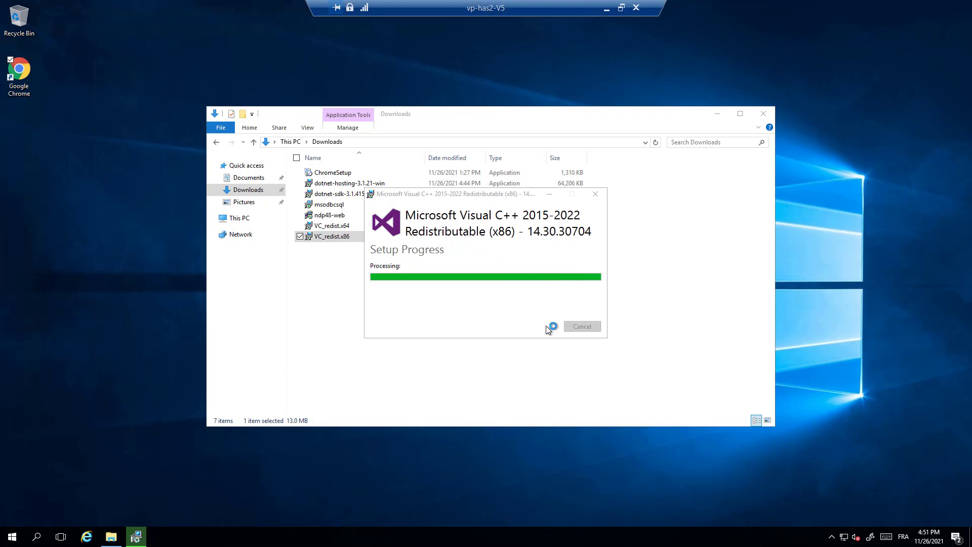
click(597, 326)
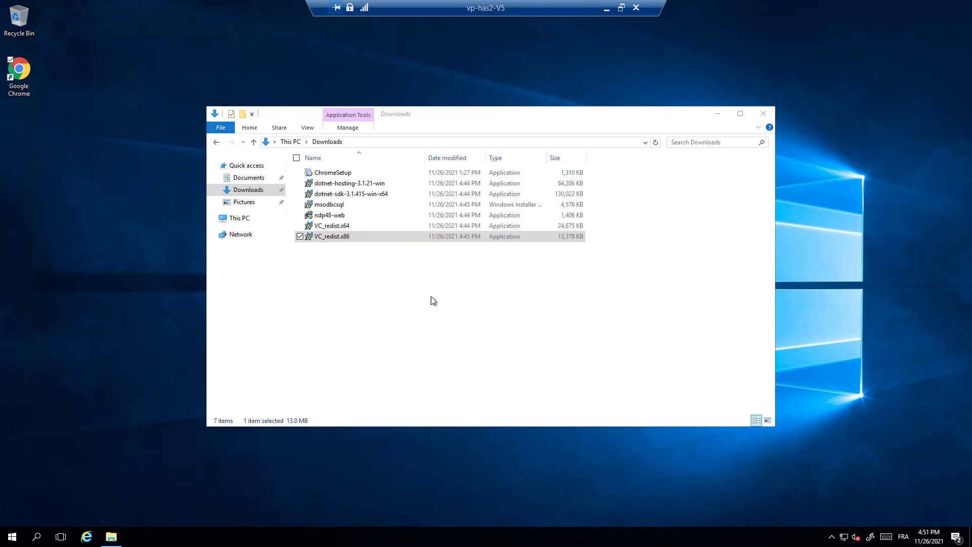
Install the Visual C++ 2015-2022 Redistributable (x64) from VC_redist.x64, agreeing to the license terms.
click(325, 229)
double_click(325, 229)
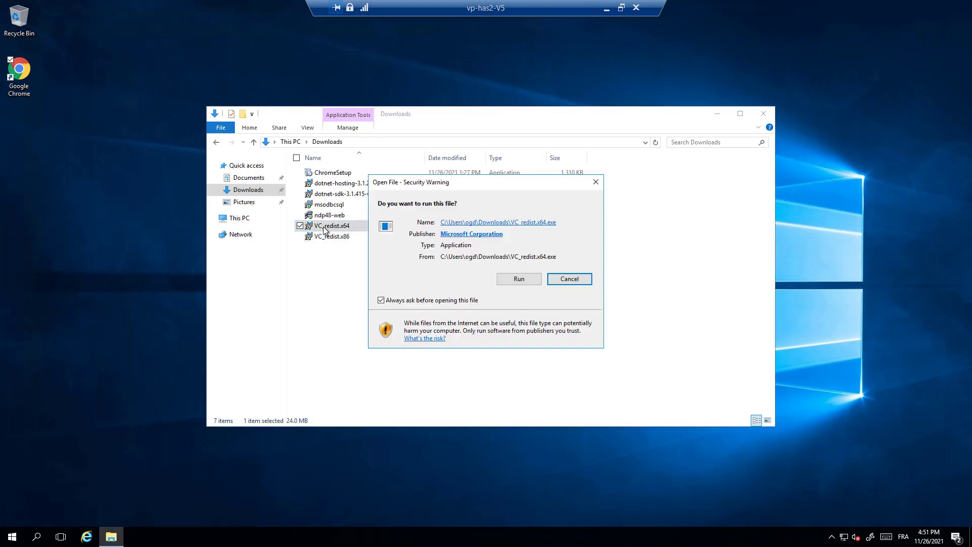
click(527, 280)
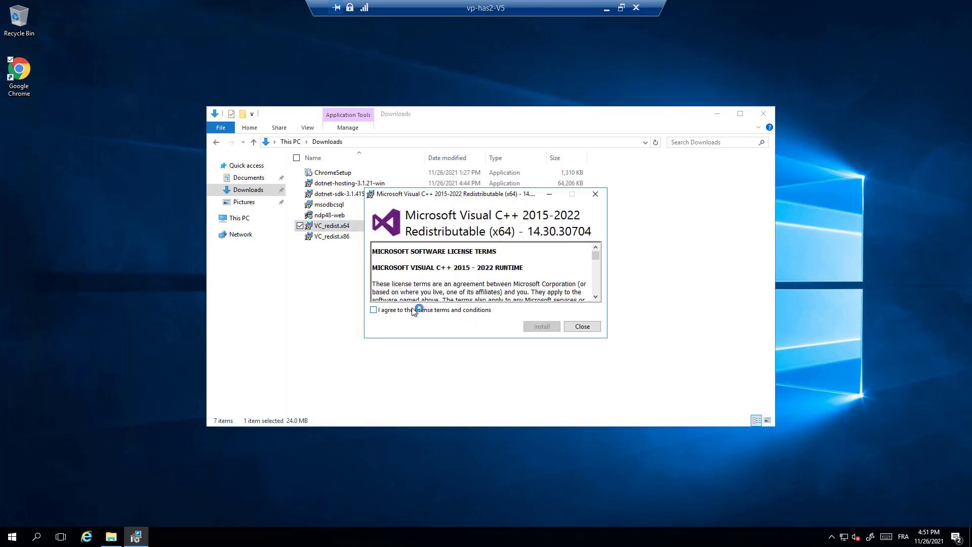
click(414, 312)
click(551, 328)
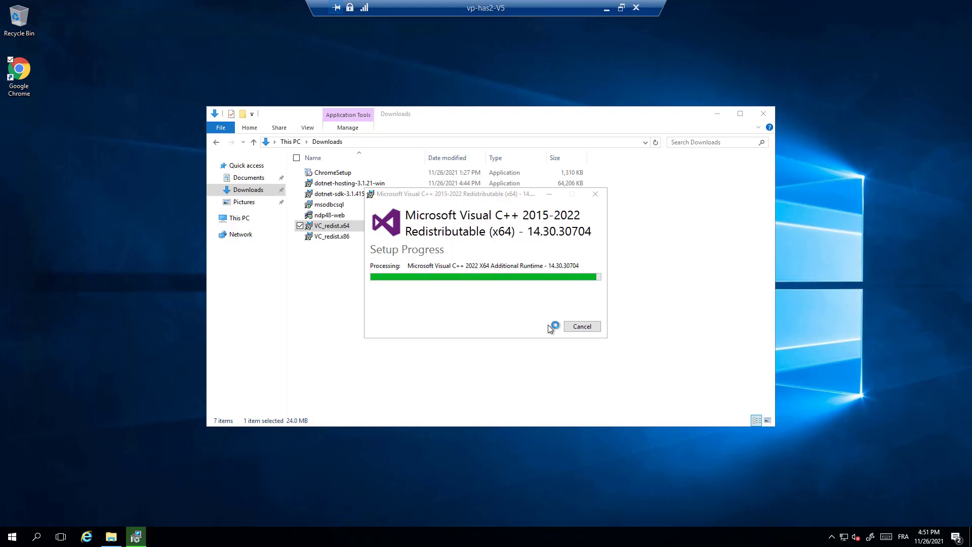
click(582, 326)
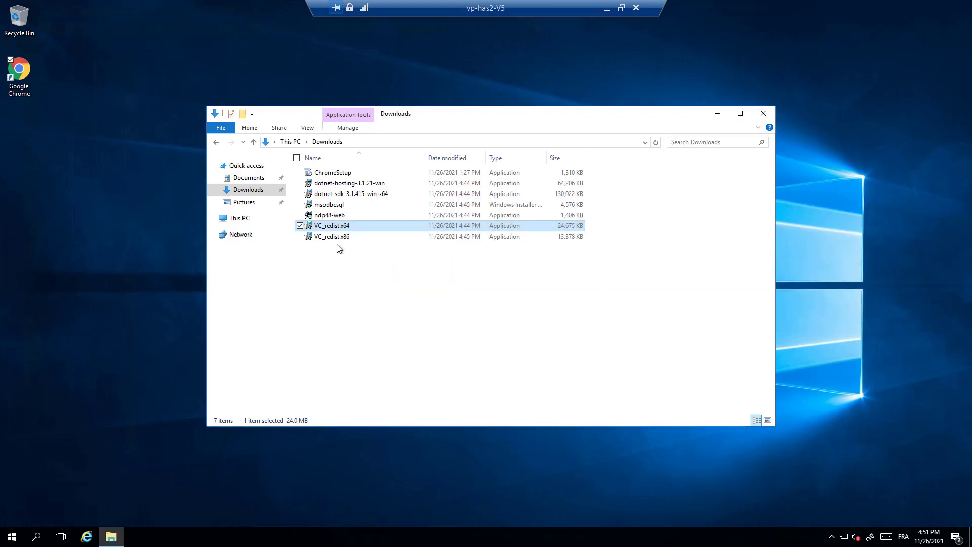
Install .NET Framework 4.8 from ndp48-web, accepting the license terms and postponing the computer restart.
double_click(322, 215)
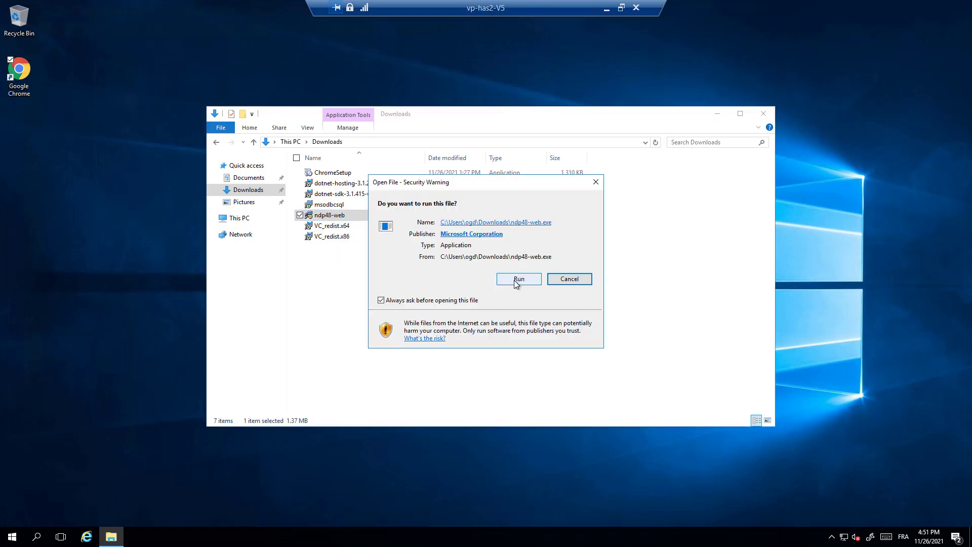
click(515, 279)
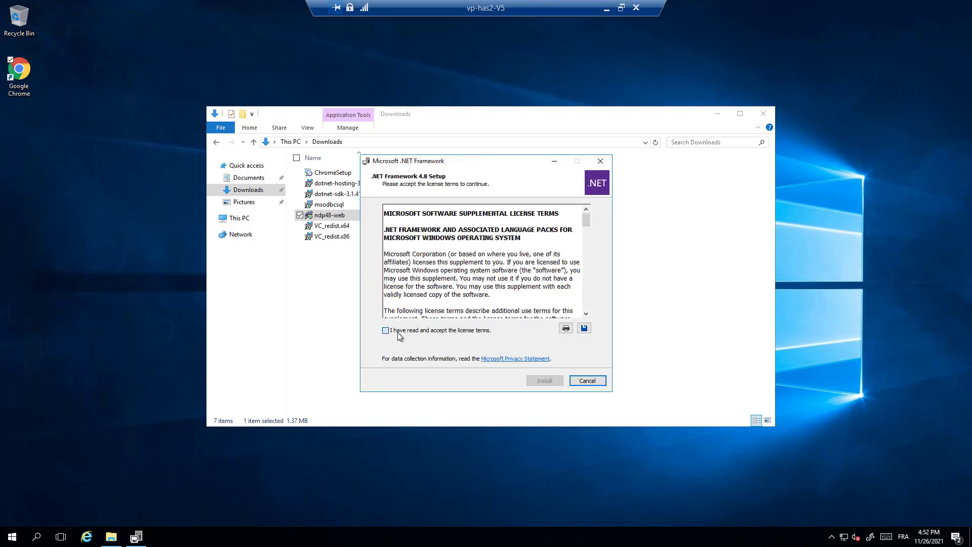
click(397, 333)
click(541, 380)
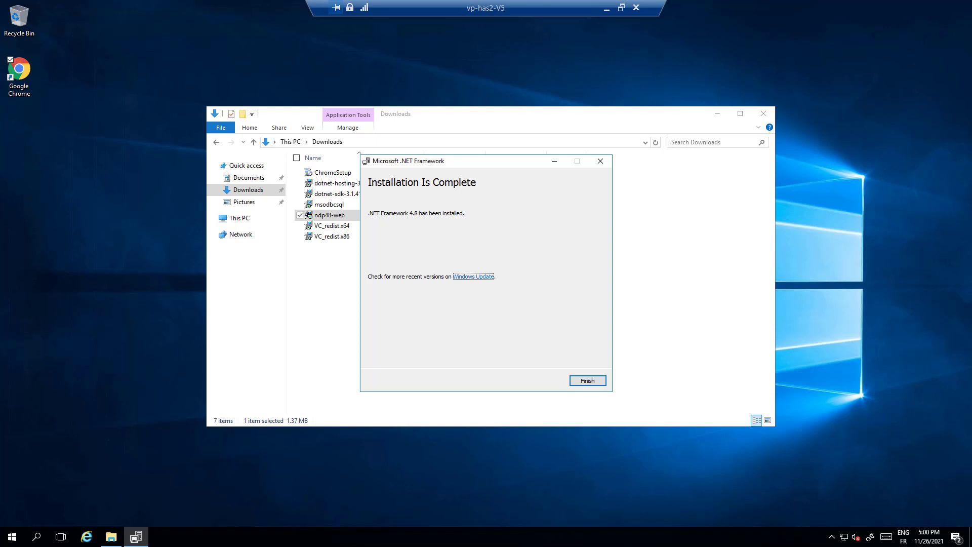
click(588, 381)
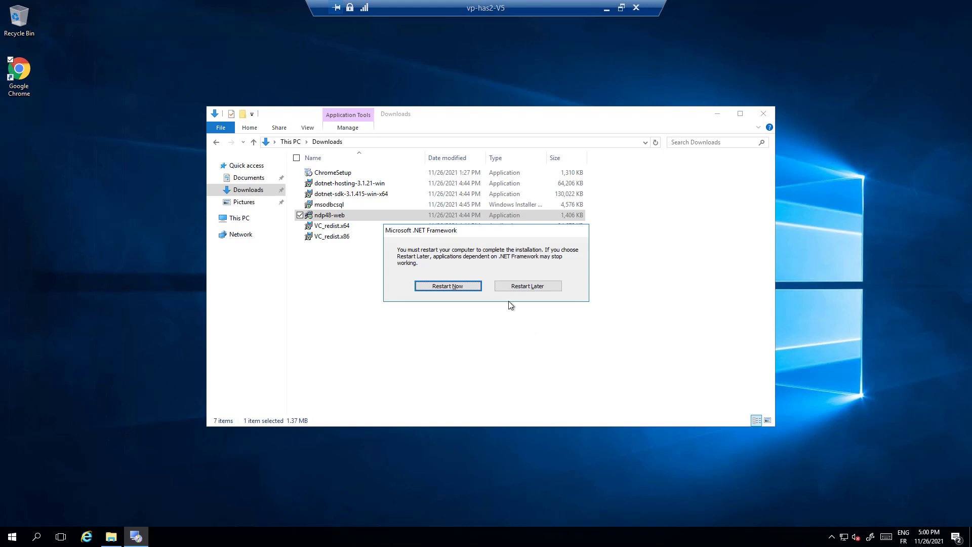
click(536, 287)
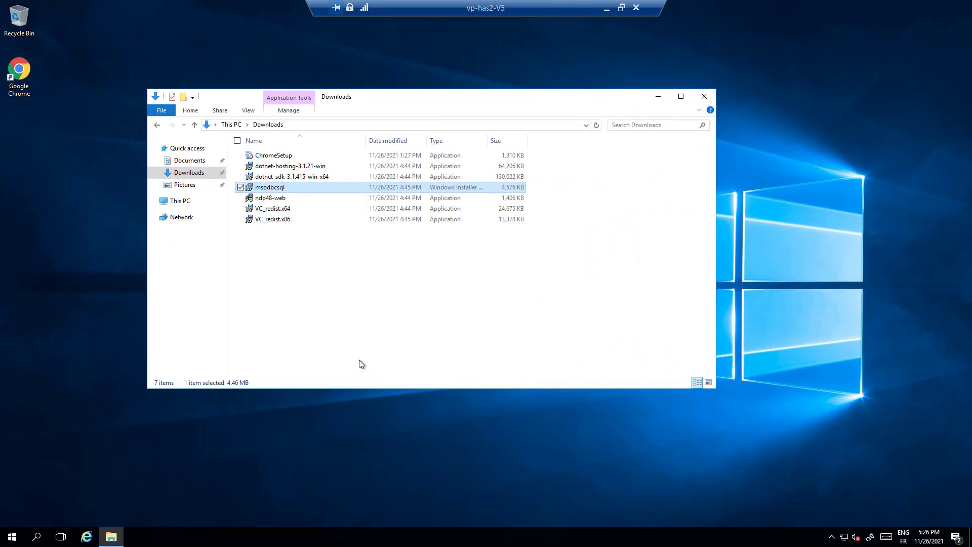
Install ODBC Driver 17 for SQL Server from msodbcsql, accepting the license agreement and keeping the default feature selection.
double_click(266, 191)
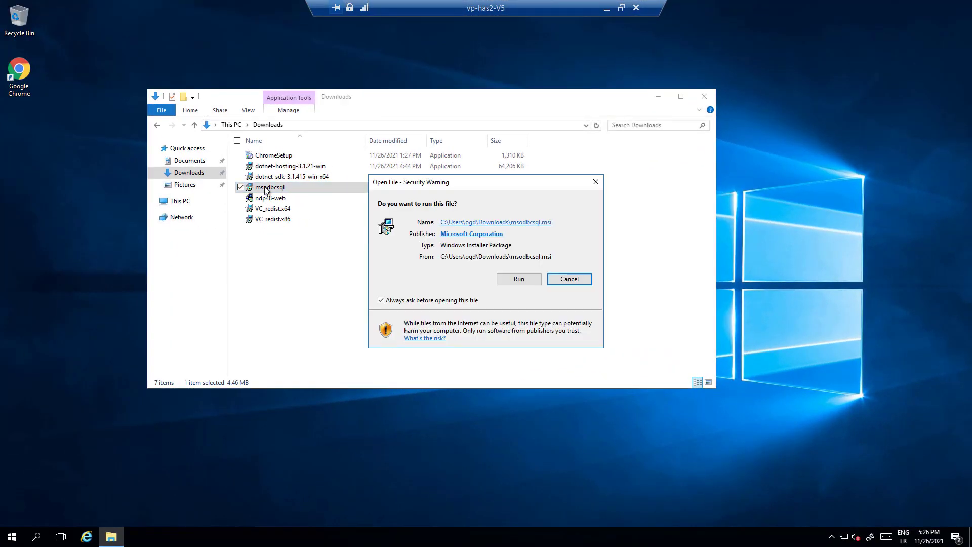
click(522, 279)
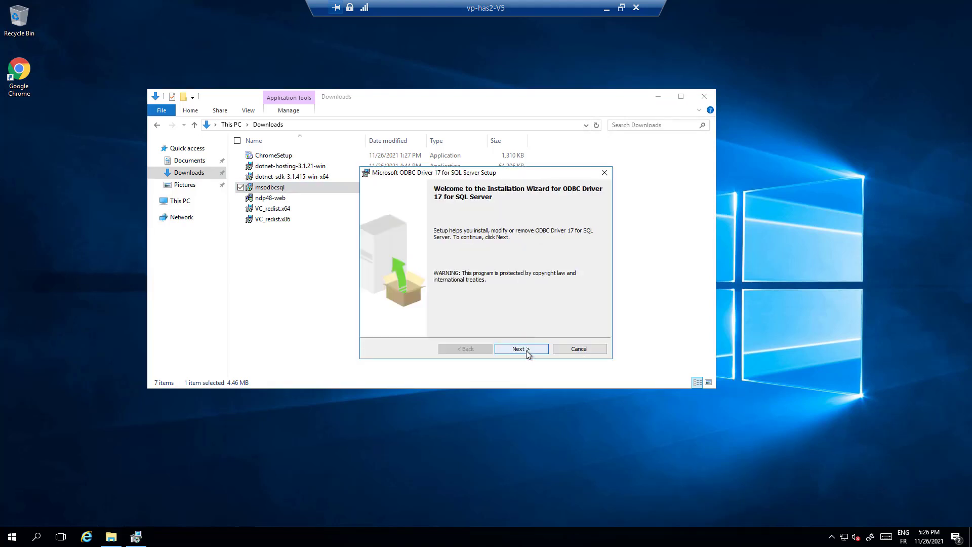
click(525, 351)
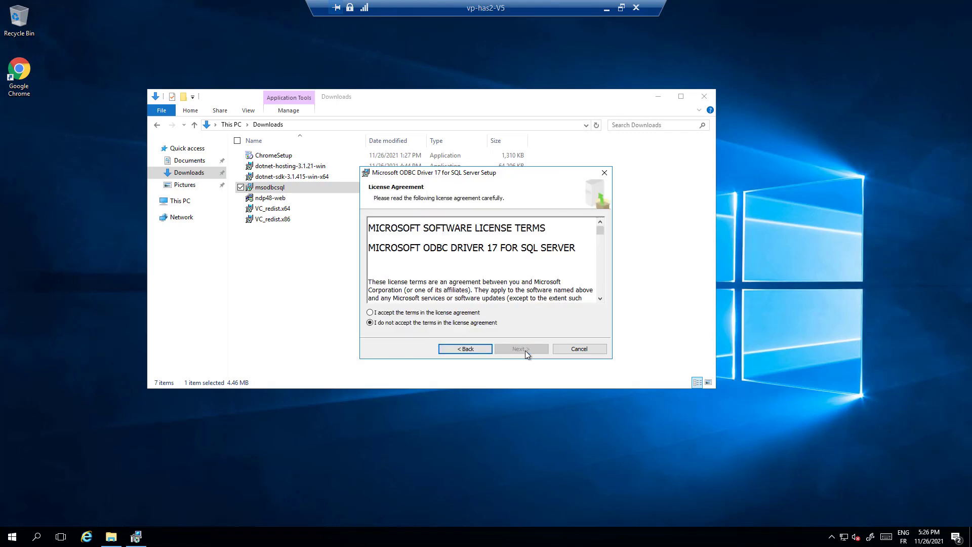
click(401, 314)
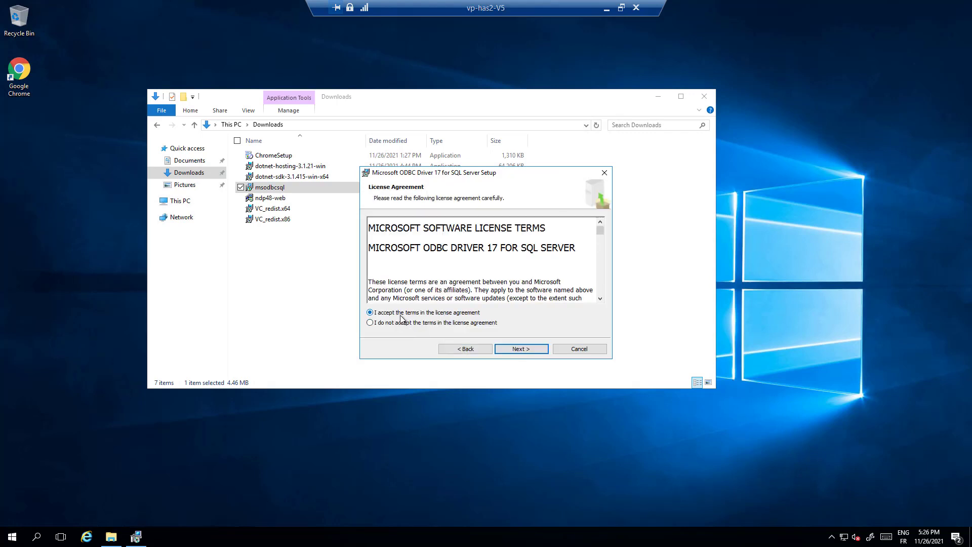
click(525, 350)
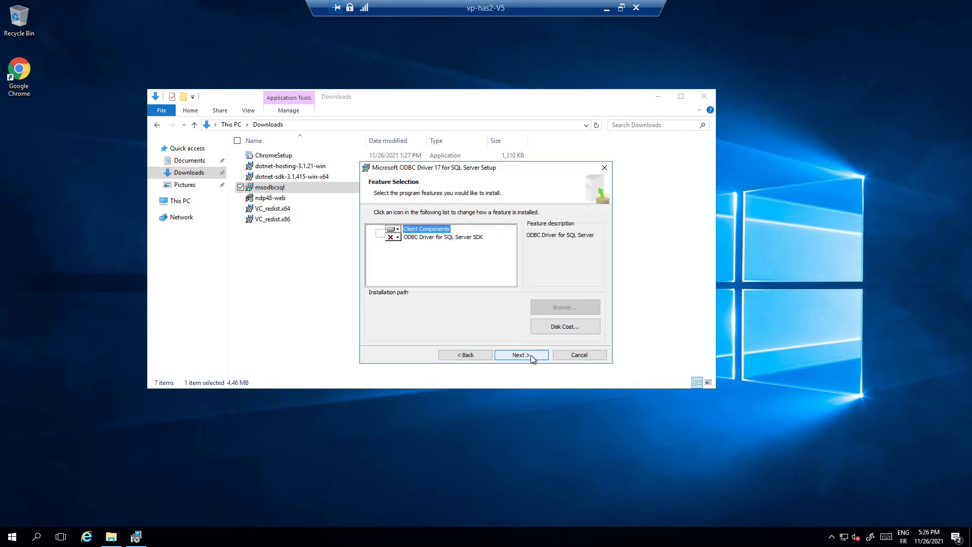
click(530, 355)
click(527, 351)
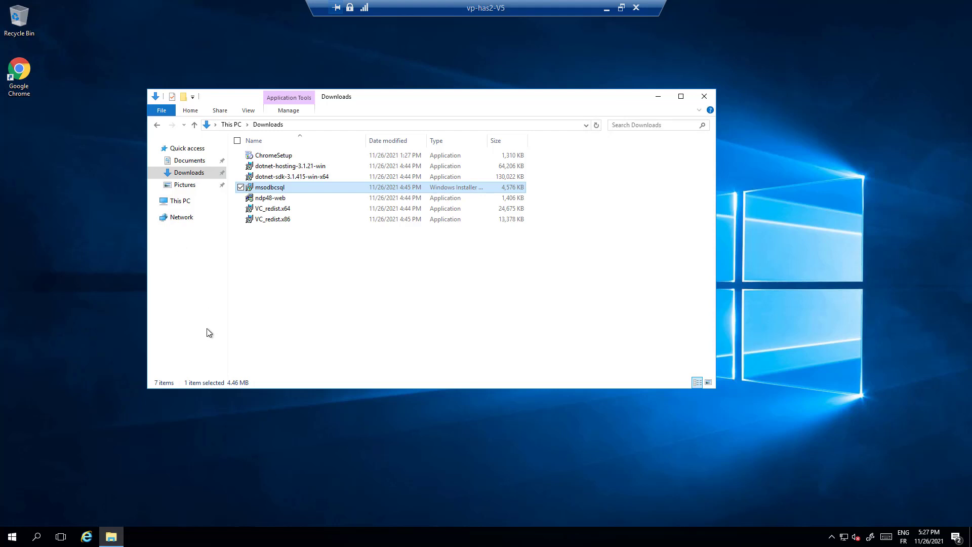
Search Windows for "manager" and open Server Manager.
click(36, 537)
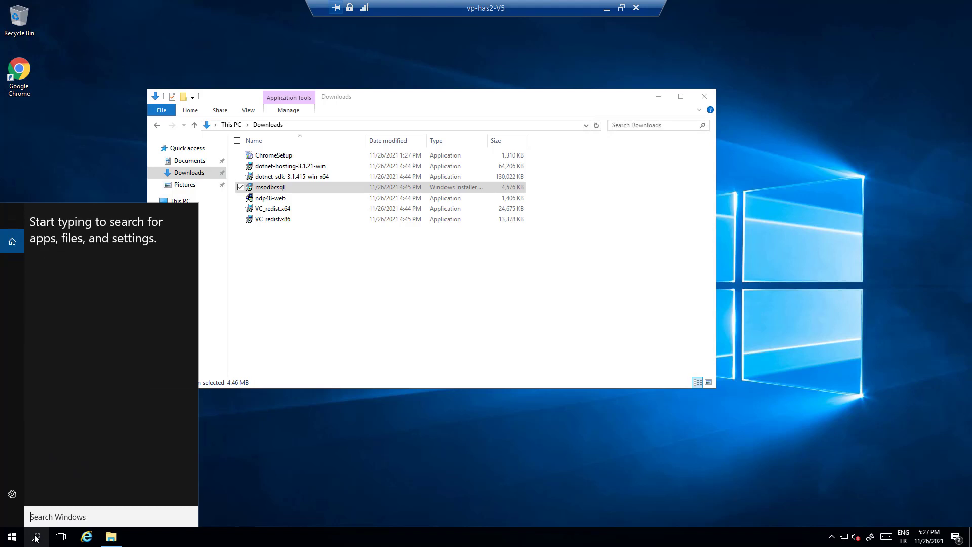
text(m)
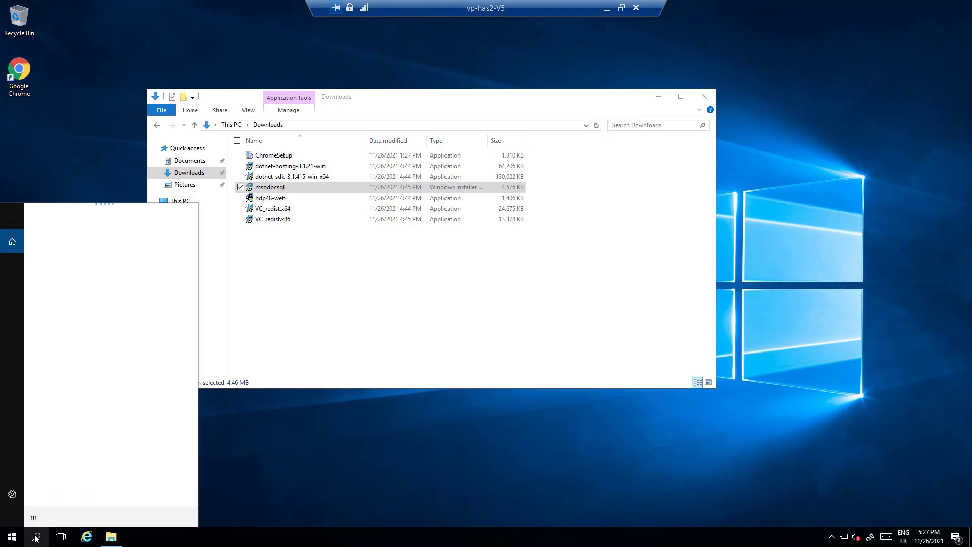
text(a)
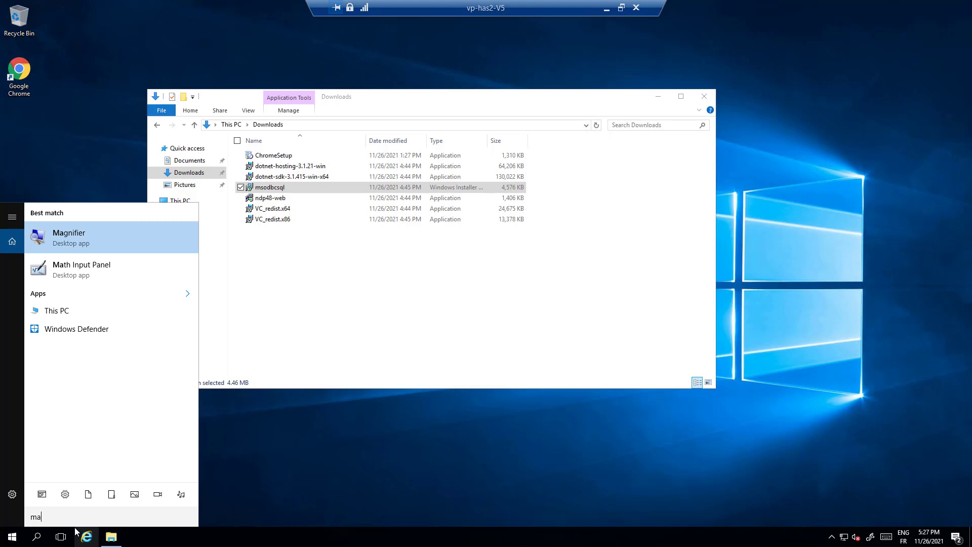
text(nager)
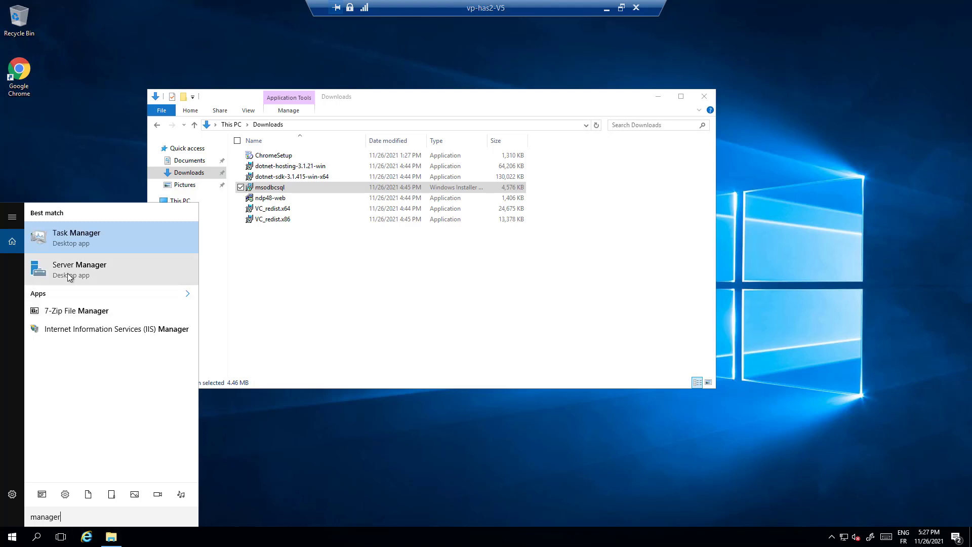
click(68, 274)
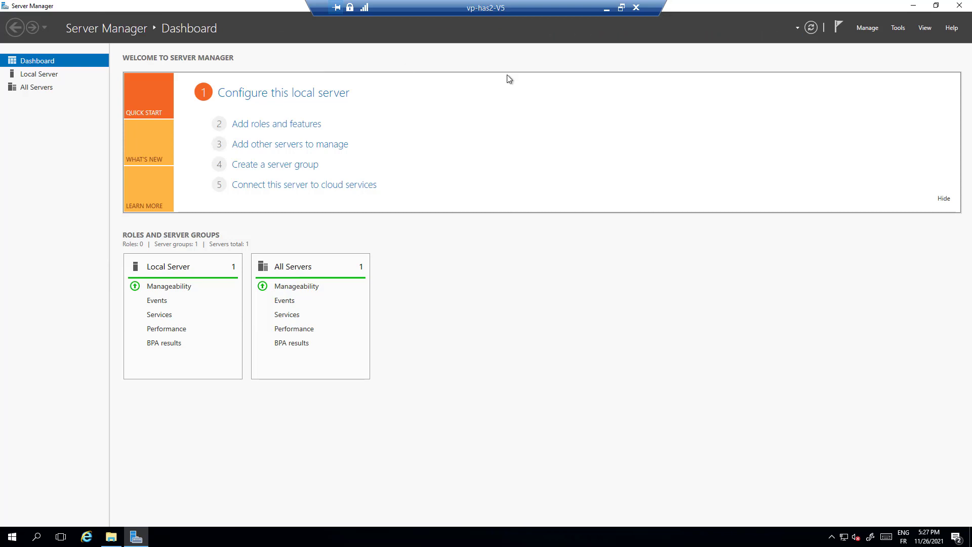
Open the Add Roles and Features Wizard for a role-based installation on the pool's local server and check File and Storage Services under server roles.
click(869, 26)
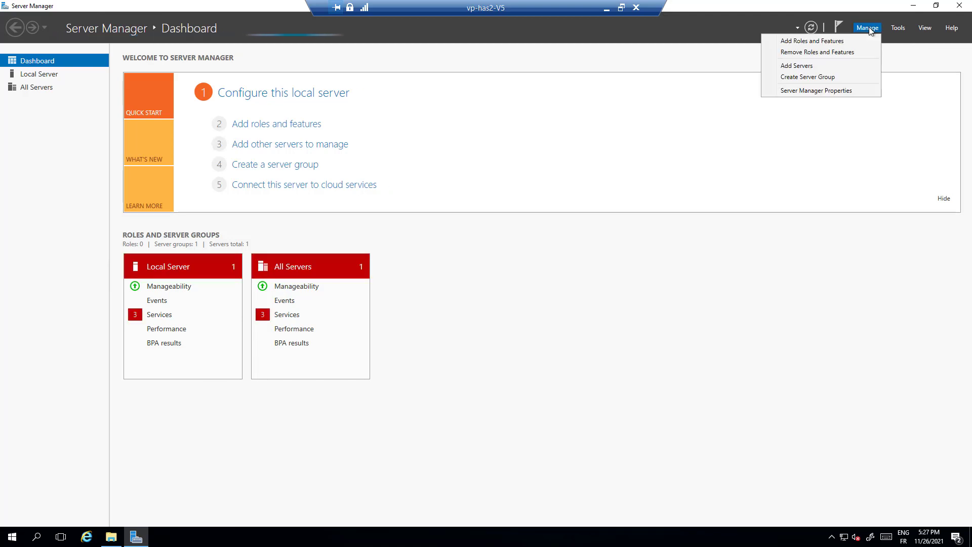
click(827, 42)
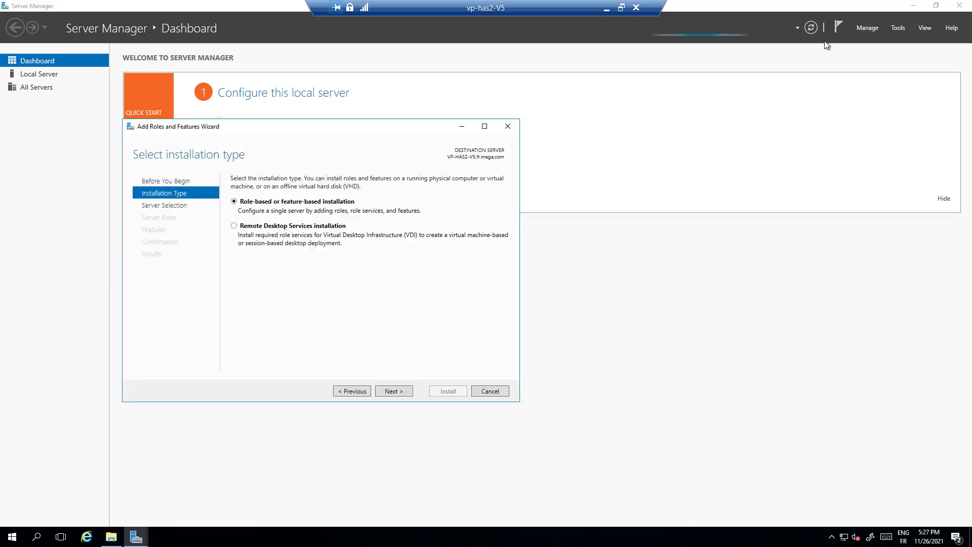
click(403, 393)
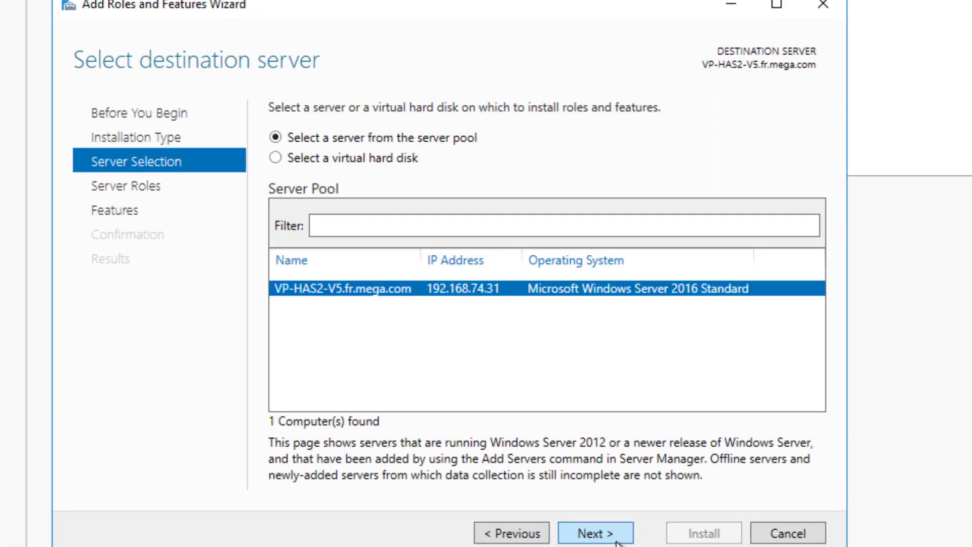
click(612, 534)
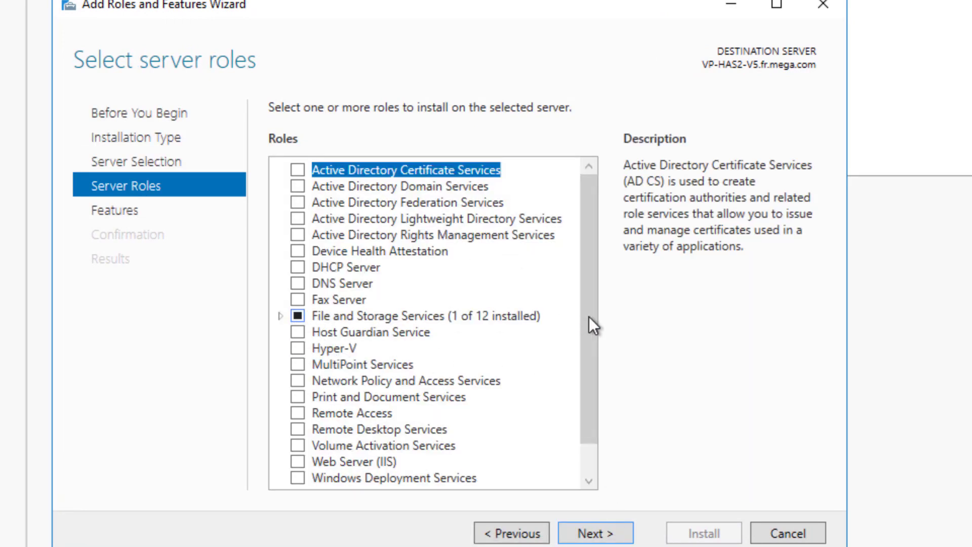
click(282, 316)
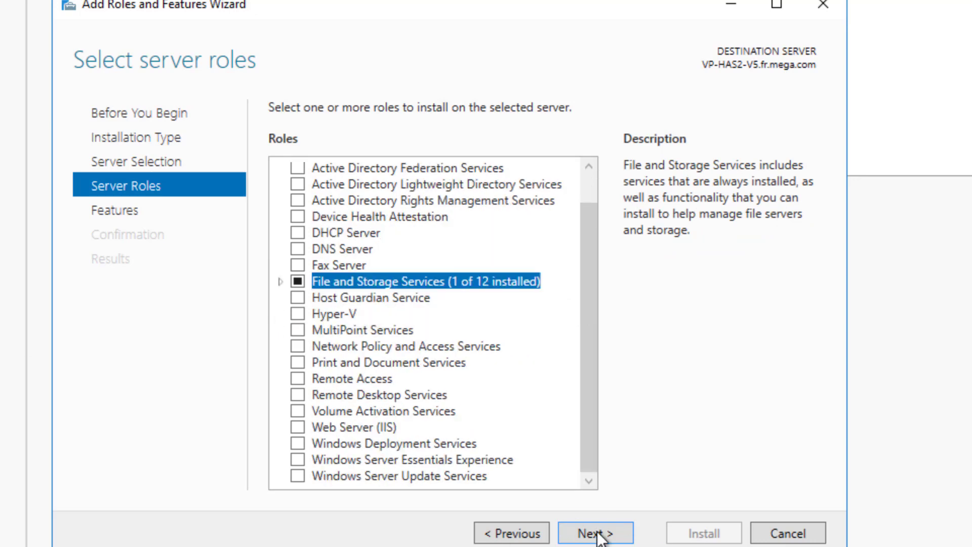
Continue to the wizard's features and review the whole list, including the SMB 1.0/CIFS File Sharing Support entry.
click(598, 535)
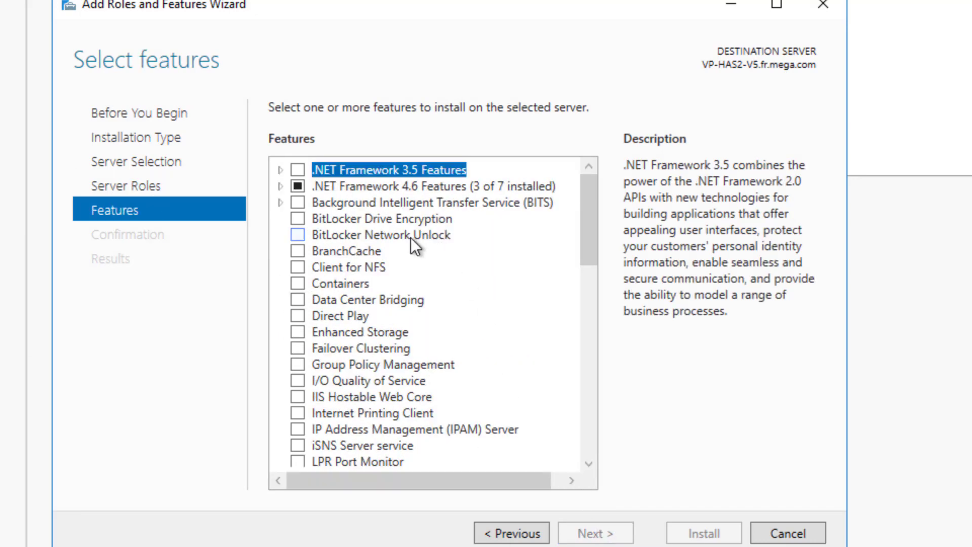
scroll(412, 238, down, 6)
scroll(381, 282, down, 3)
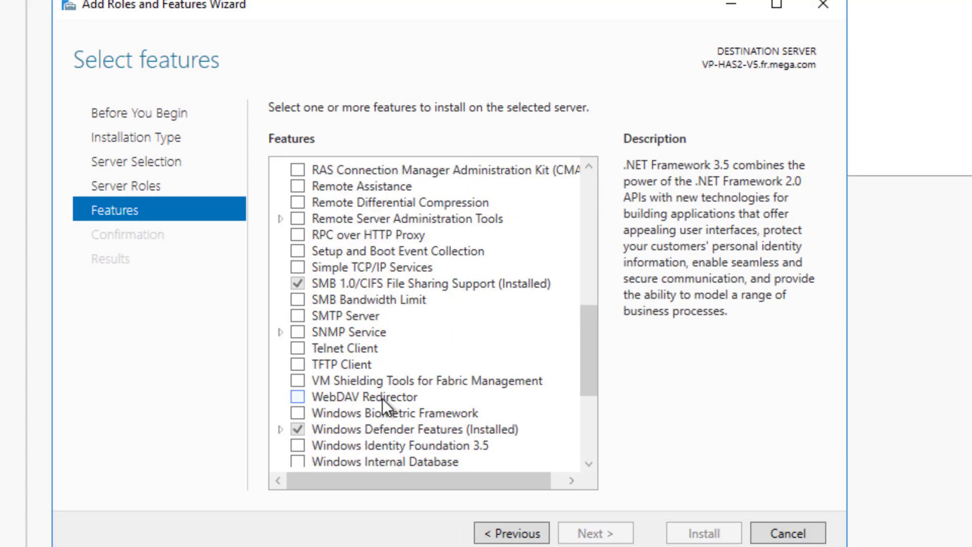
click(402, 288)
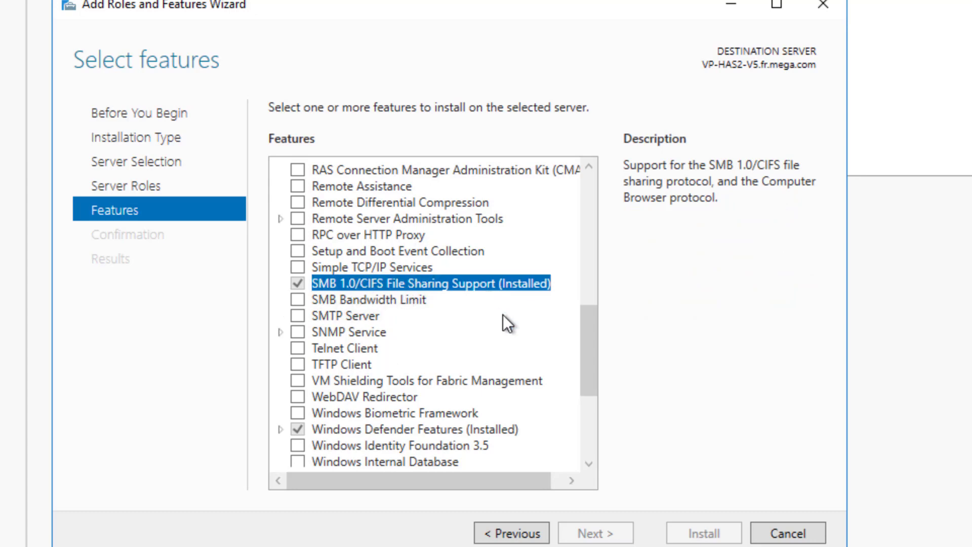
scroll(522, 329, down, 3)
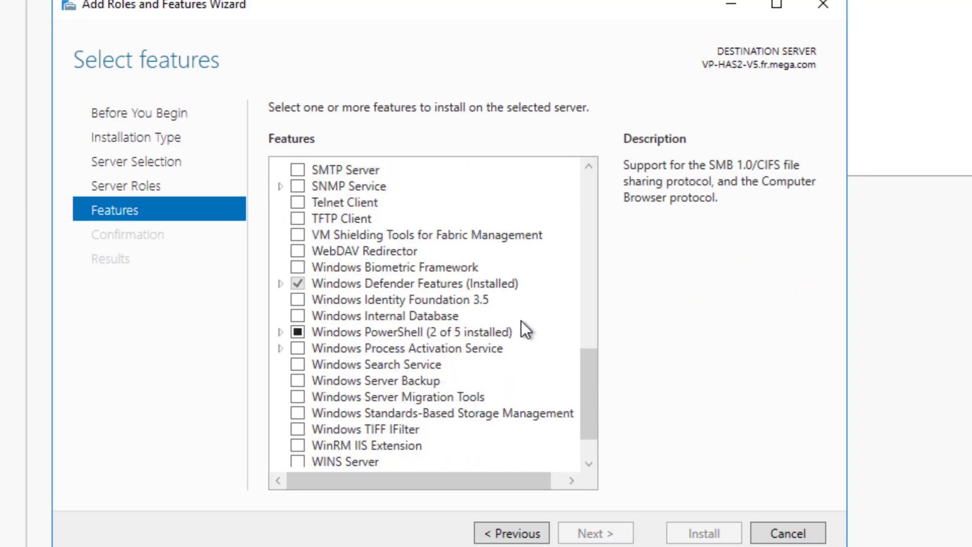
scroll(522, 322, down, 1)
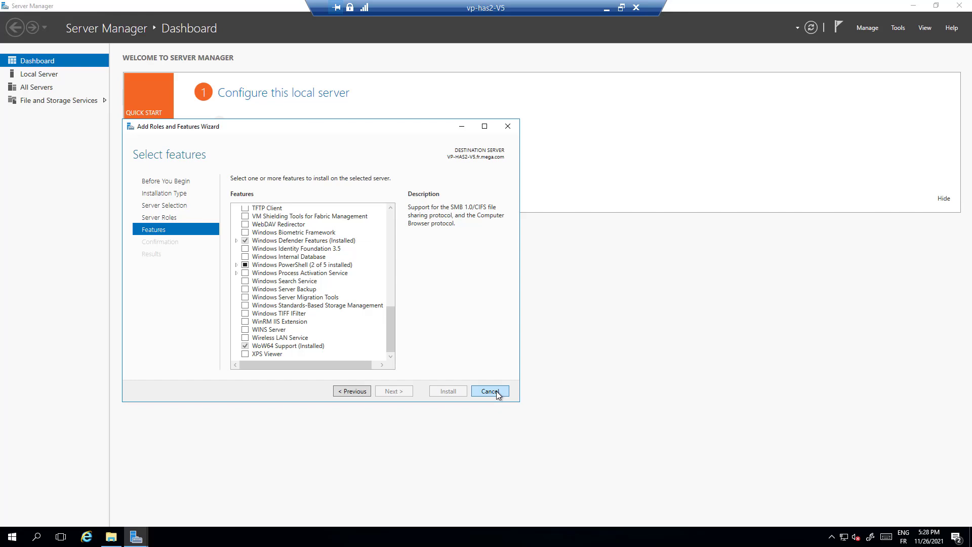
Cancel the Add Roles and Features Wizard and close both Server Manager and the Downloads window.
click(497, 393)
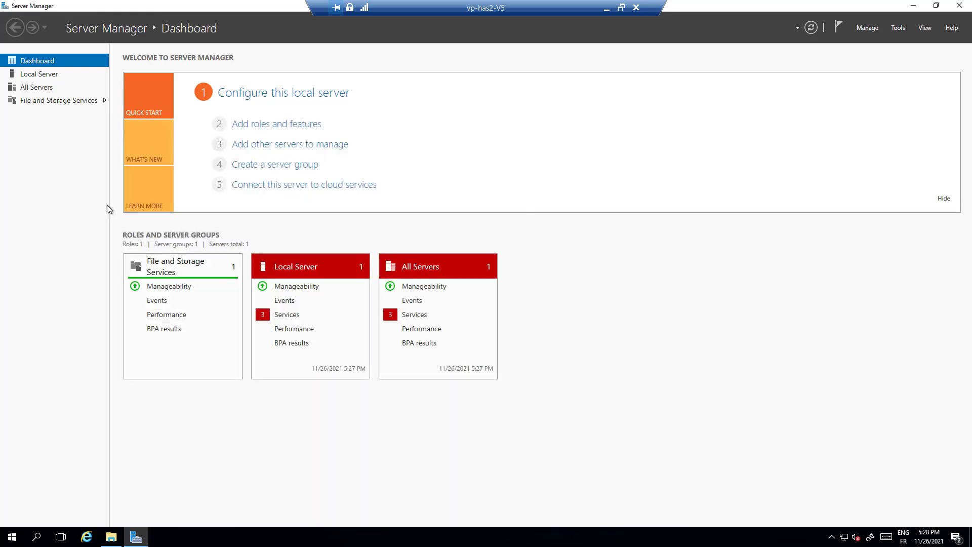
click(960, 5)
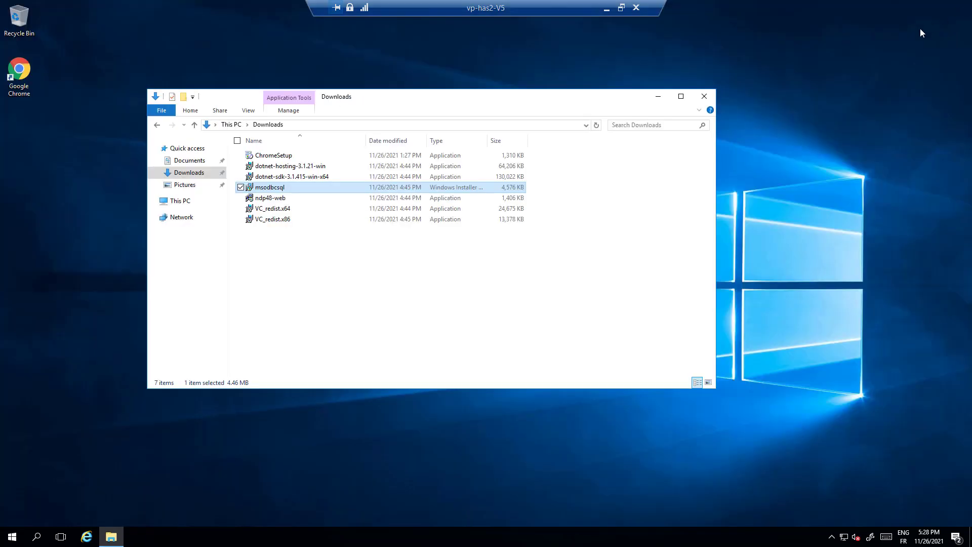
click(706, 99)
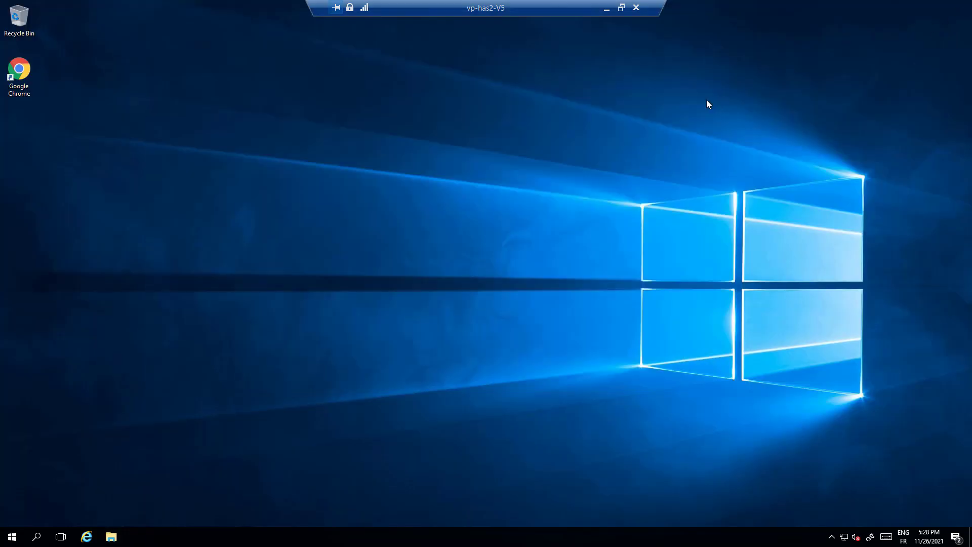